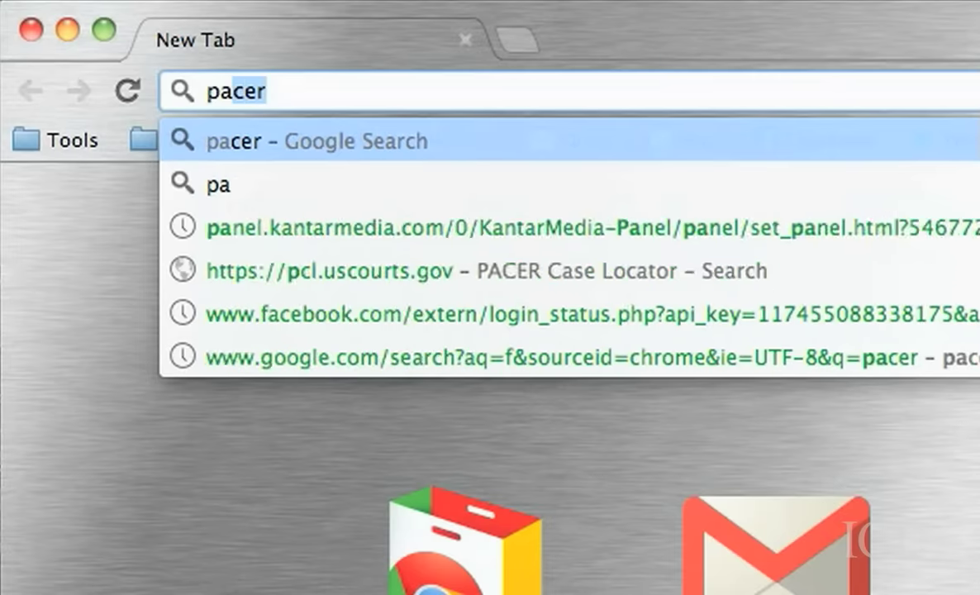
# - Search Google for 'pacer' and open the Public Access to Court Electronic Records site
pyautogui.press('Return')
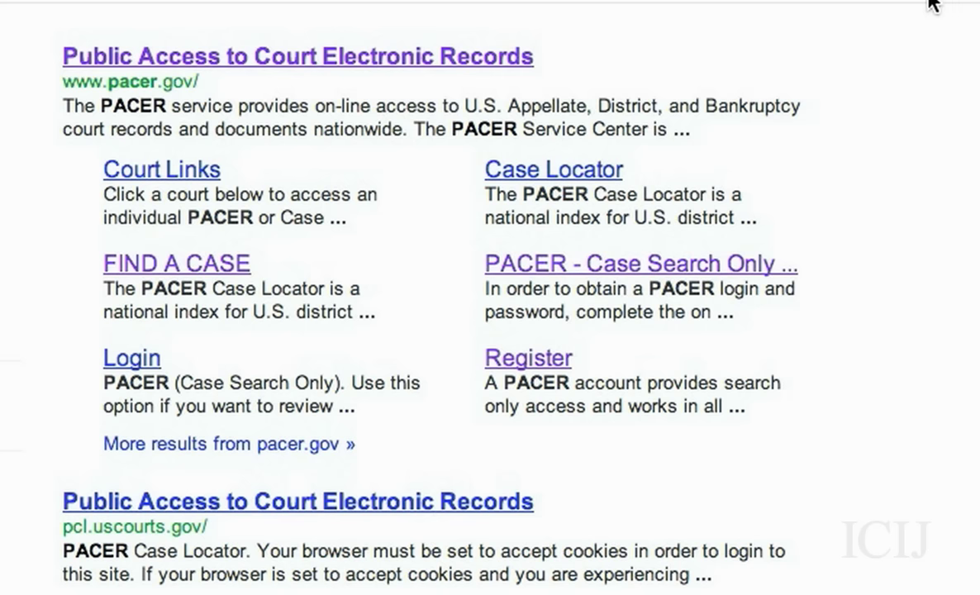
pyautogui.click(363, 62)
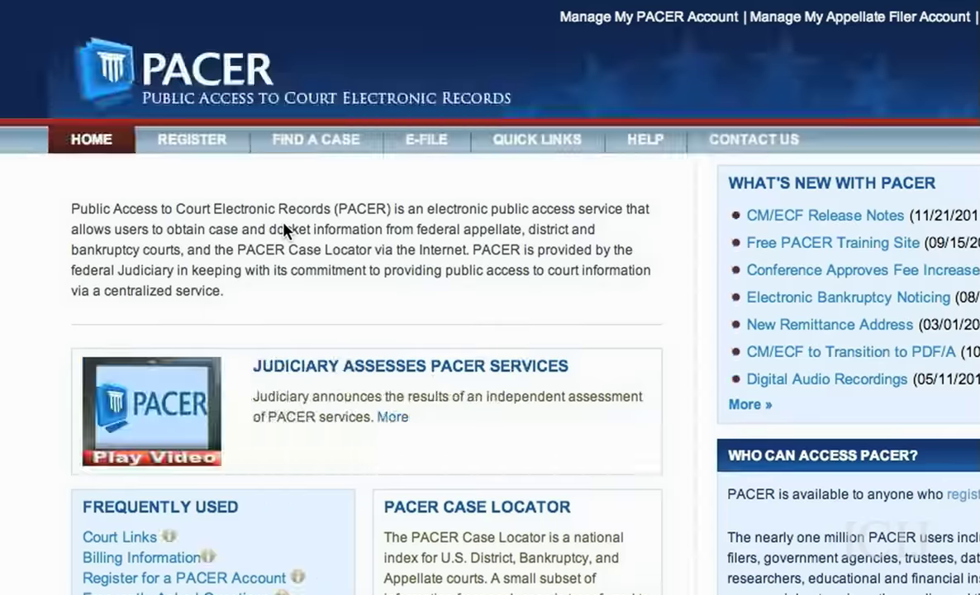
# - Open the PACER Case Search Only account registration form and scroll through its fields
pyautogui.click(195, 144)
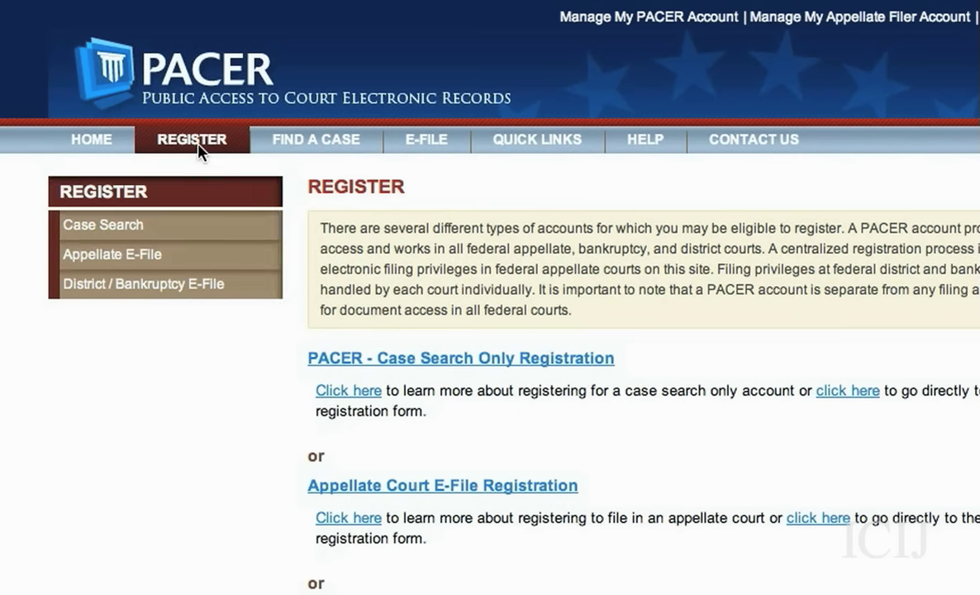
pyautogui.click(374, 360)
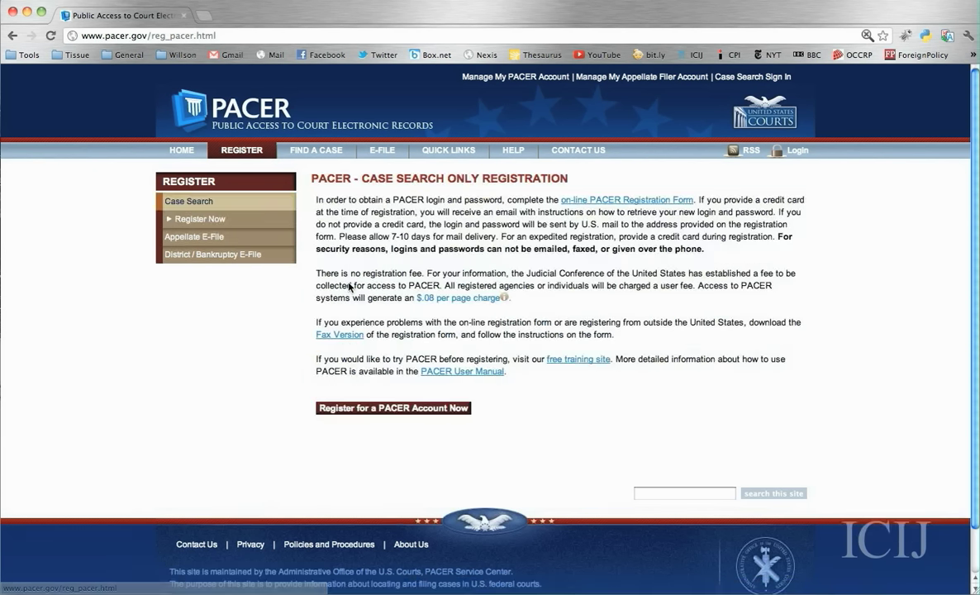
pyautogui.click(390, 409)
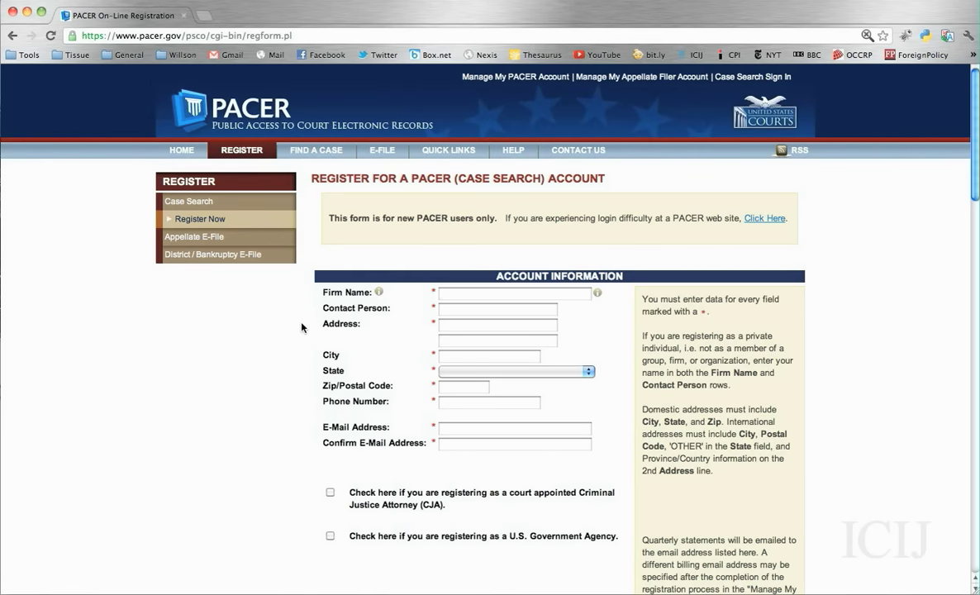
pyautogui.scroll(-1, 302, 444)
pyautogui.scroll(-6, 300, 443)
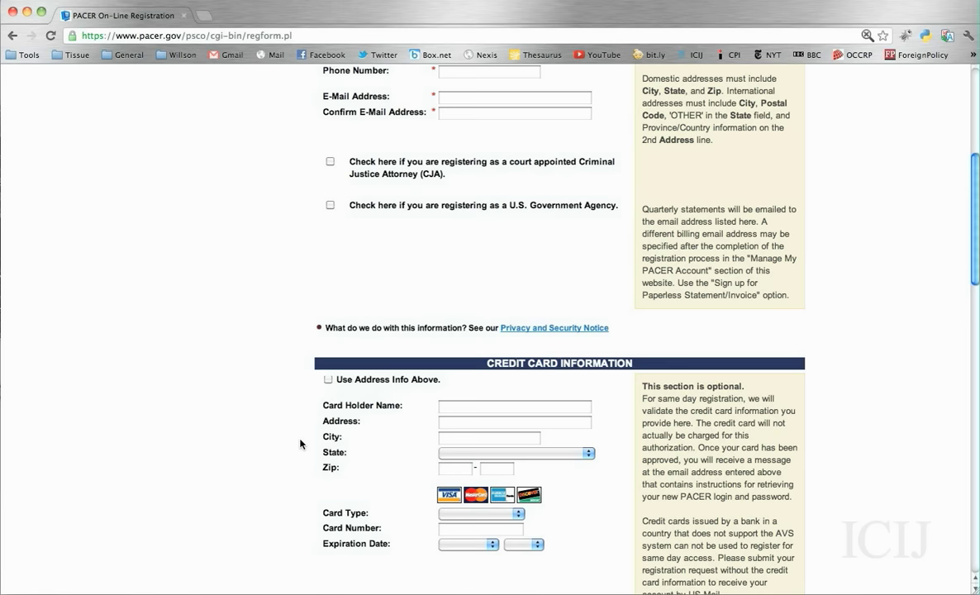
pyautogui.scroll(4, 300, 444)
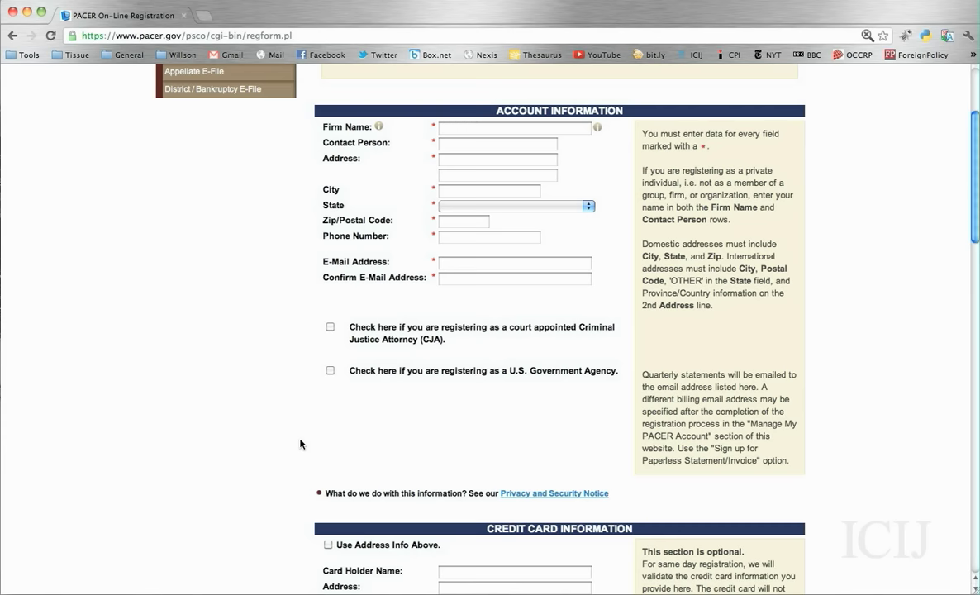
pyautogui.scroll(4, 300, 444)
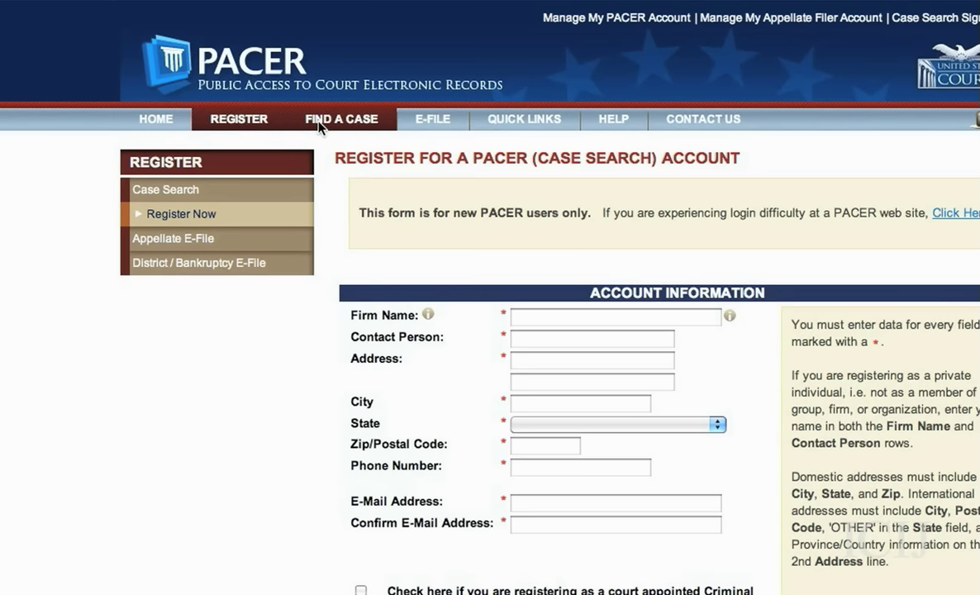
# - Open the PACER Case Locator search page from the Find a Case section
pyautogui.click(319, 124)
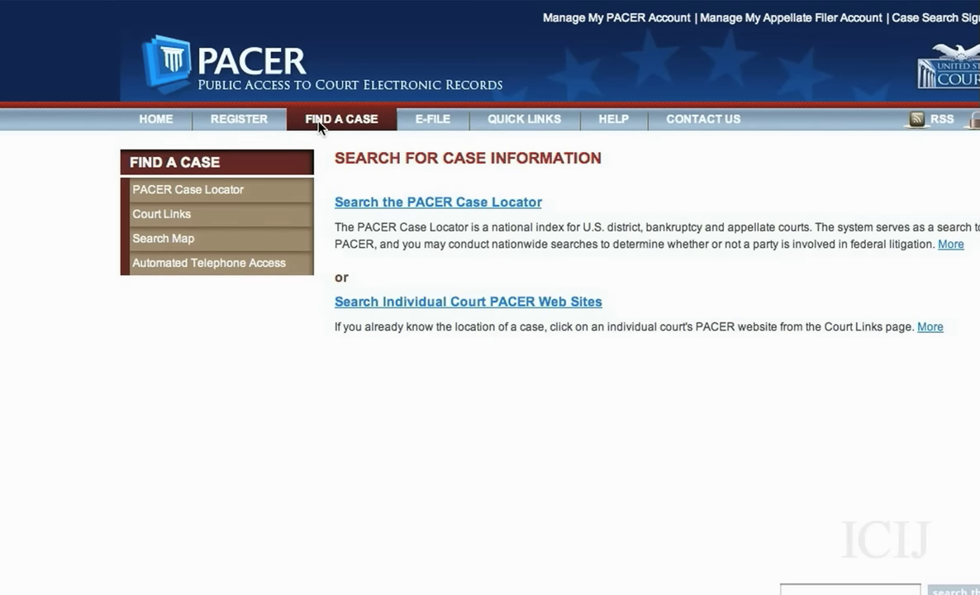
pyautogui.click(365, 203)
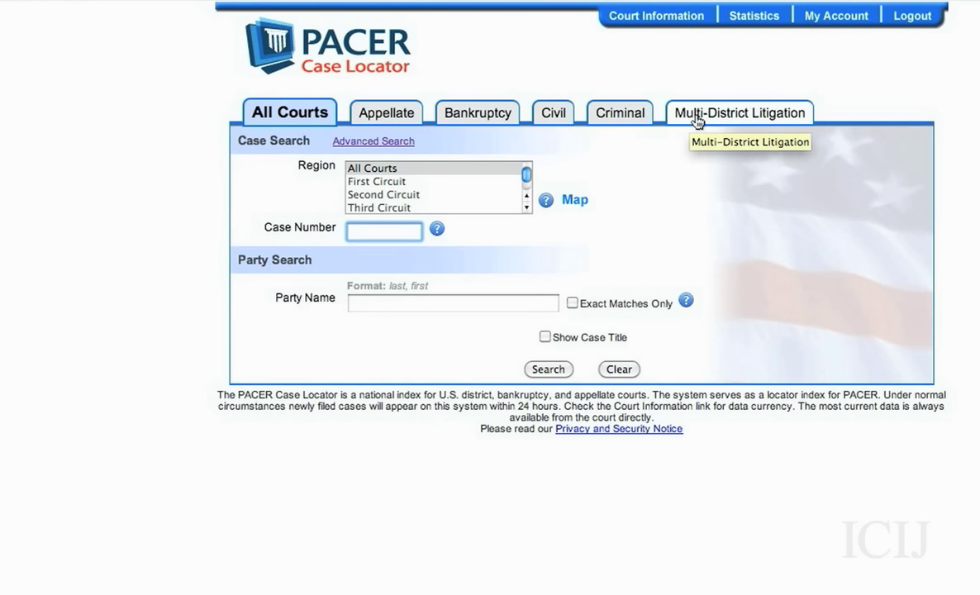
pyautogui.click(525, 184)
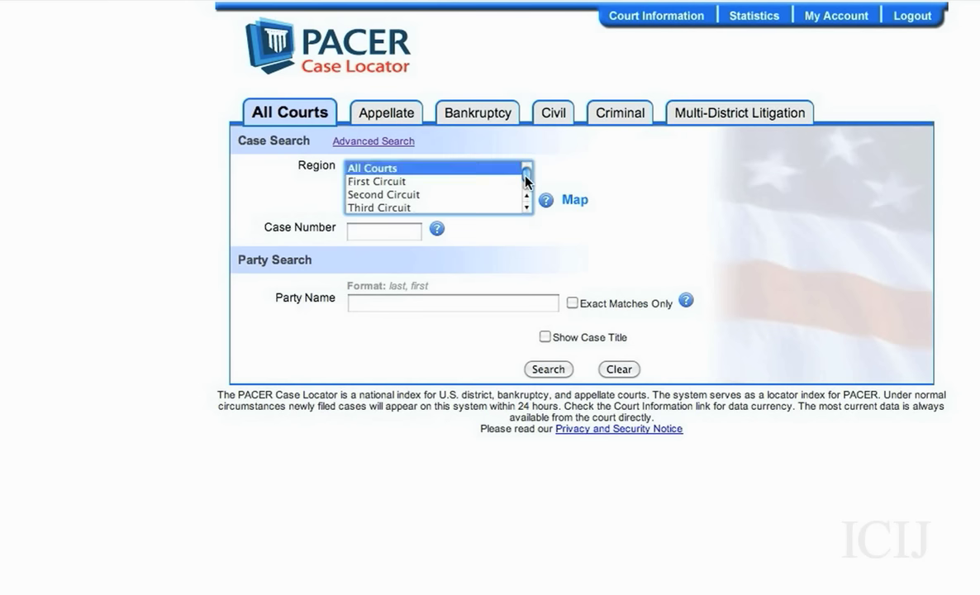
pyautogui.scroll(-8, 526, 183)
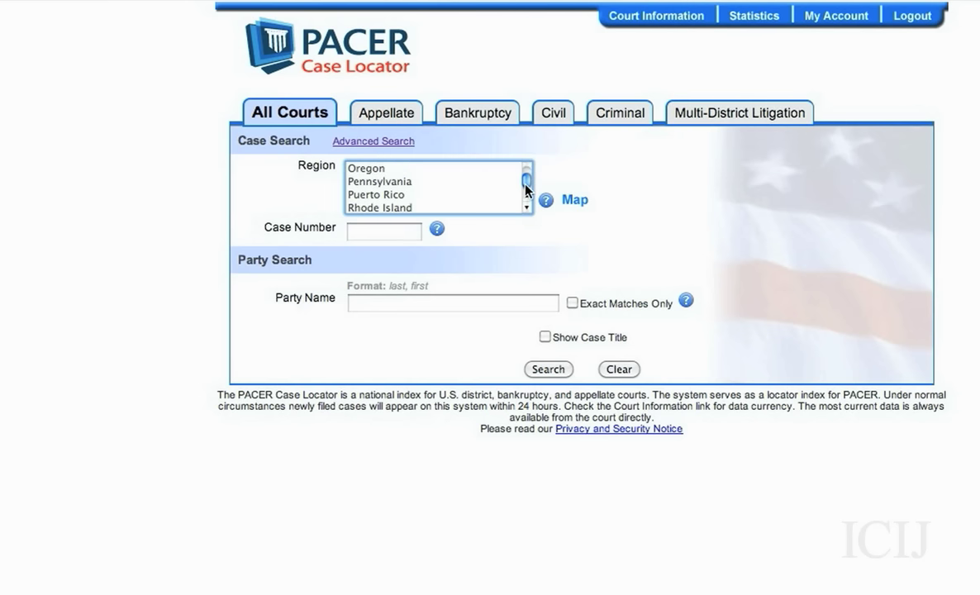
# - Enter the target person's name in Party Name using the autofill suggestion
pyautogui.click(376, 308)
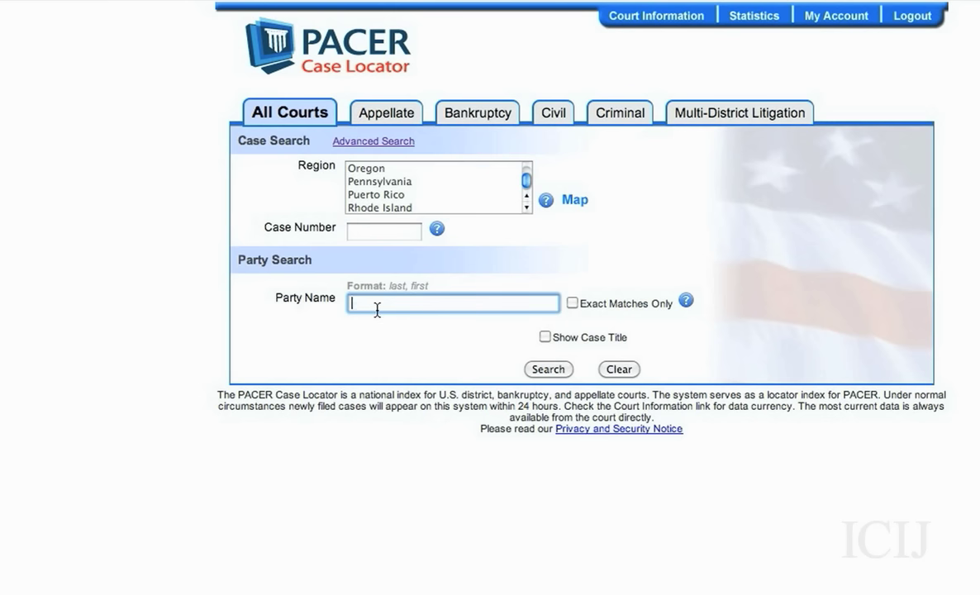
pyautogui.write('lay,')
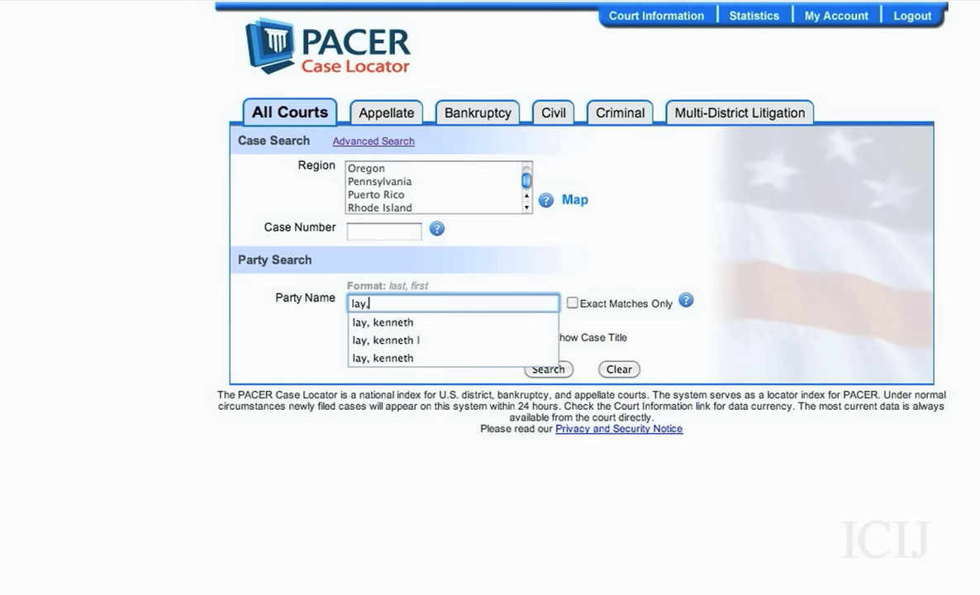
pyautogui.click(391, 340)
# - Run the all-courts party search (240 records) and scroll past Bankruptcy into Civil Results
pyautogui.click(548, 370)
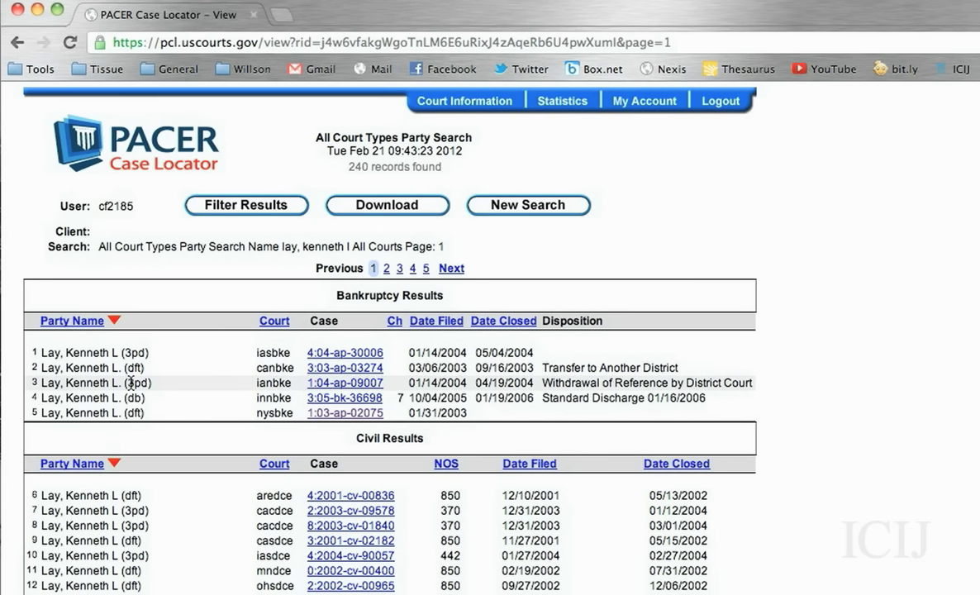
pyautogui.scroll(-1, 372, 470)
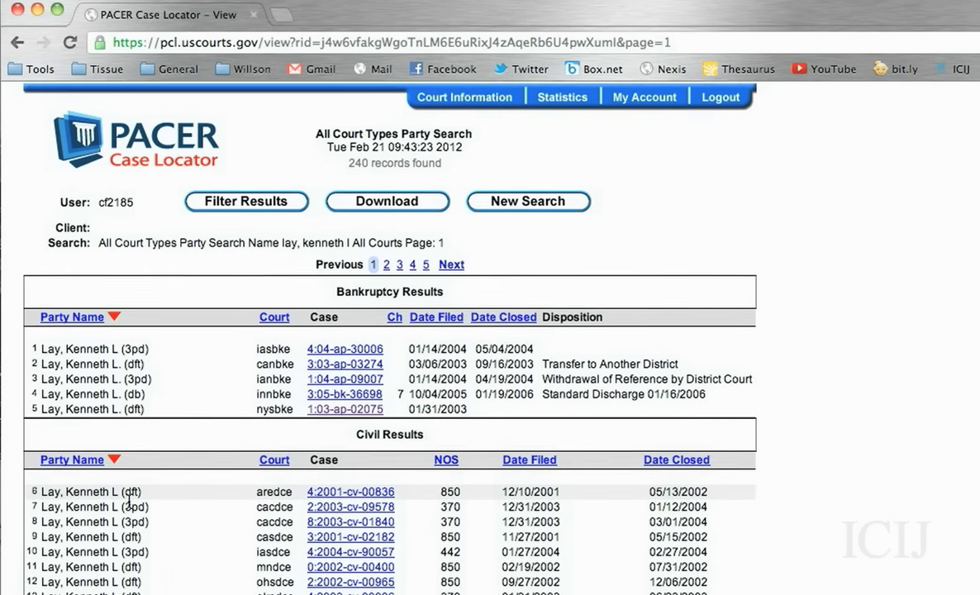
pyautogui.scroll(-3, 153, 487)
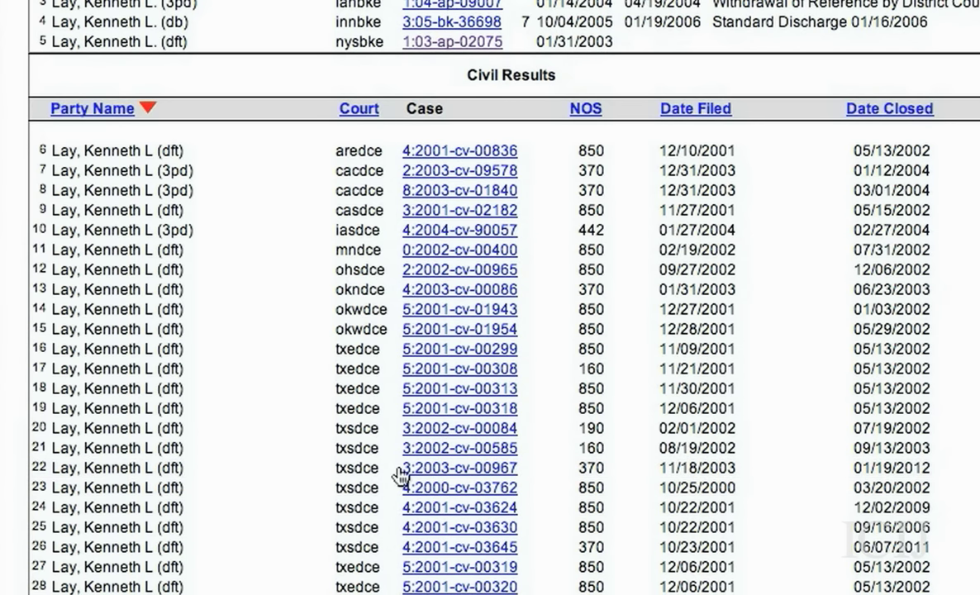
# - Open case 3:03-cv-00967 in CM/ECF and generate and browse its docket sheet
pyautogui.click(417, 476)
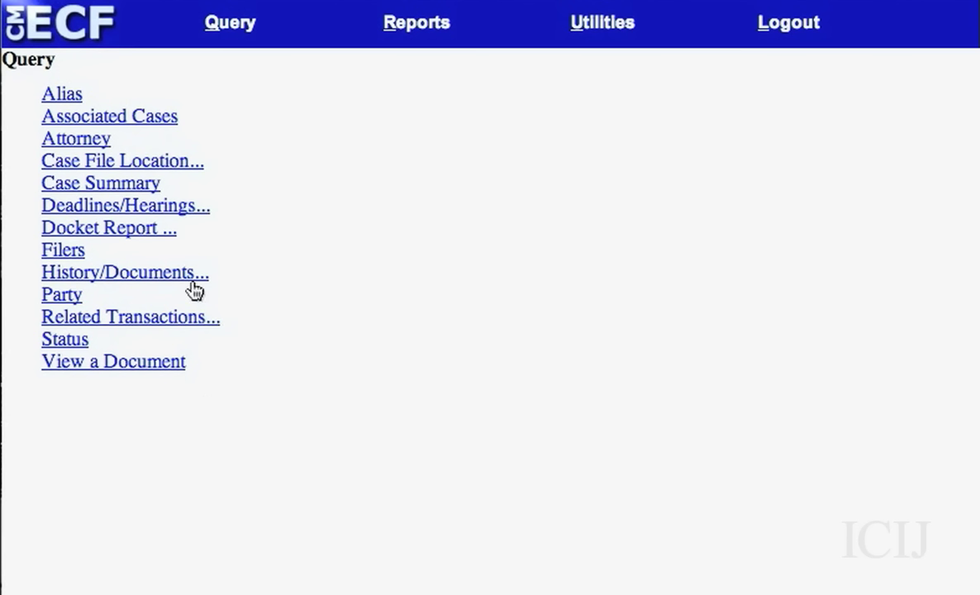
pyautogui.click(143, 239)
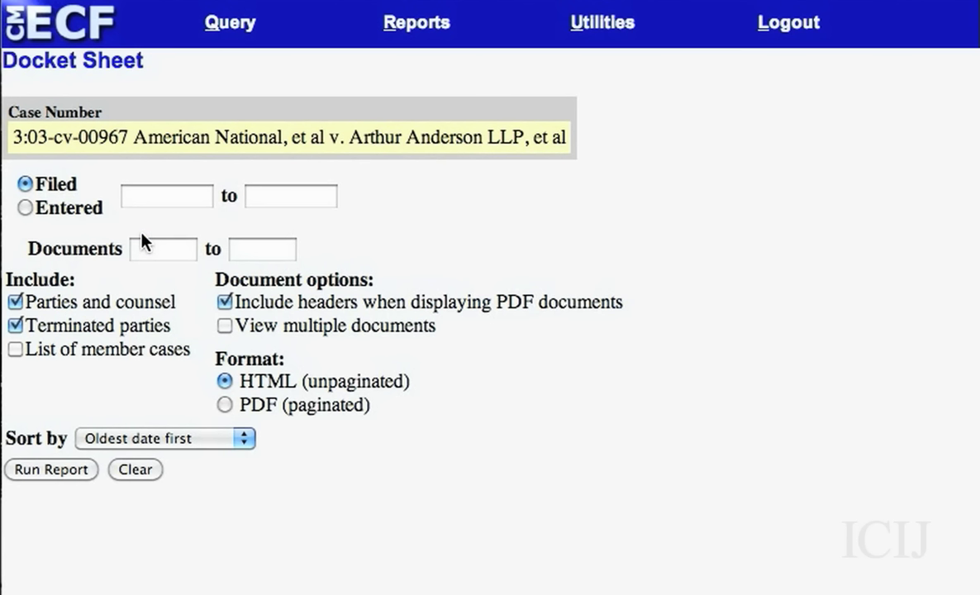
pyautogui.click(59, 475)
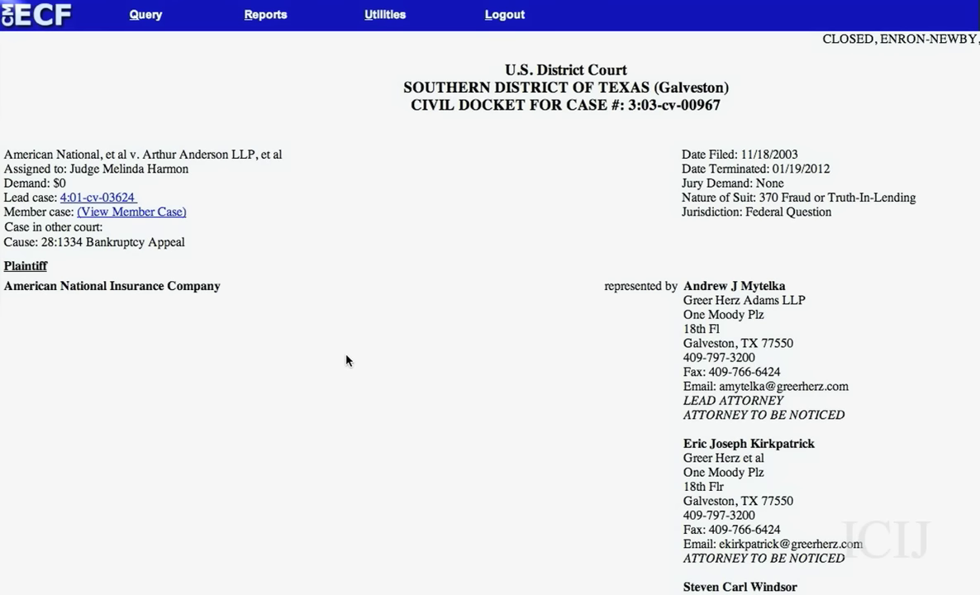
pyautogui.scroll(-1, 346, 360)
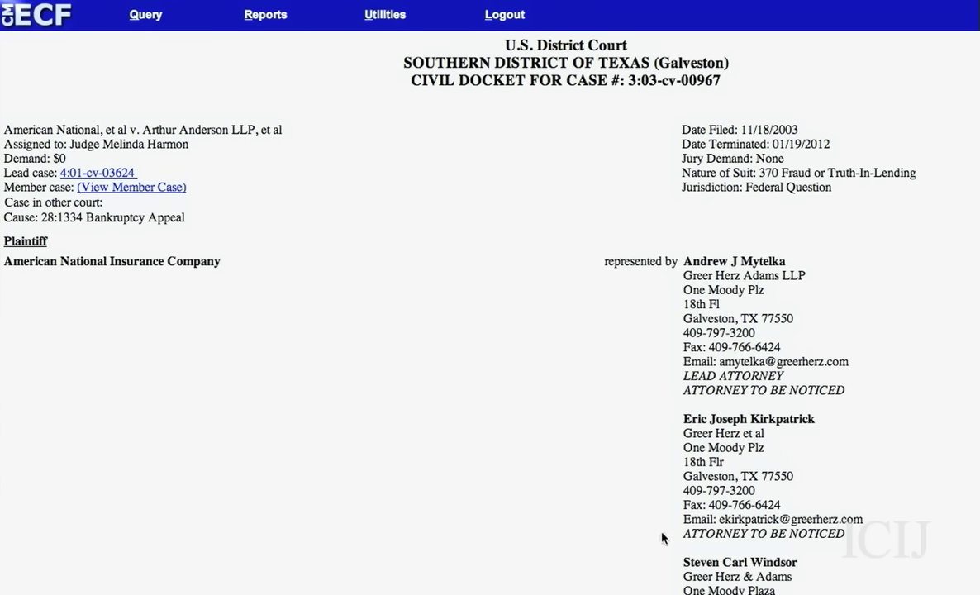
pyautogui.scroll(-20, 662, 538)
pyautogui.scroll(-20, 662, 538)
pyautogui.scroll(-20, 662, 537)
pyautogui.scroll(-20, 662, 538)
pyautogui.scroll(-20, 662, 538)
pyautogui.scroll(-20, 662, 538)
# - Find docket entry 23, the discovery letter, and request its receipt (3 pages, 0.24)
pyautogui.scroll(5, 661, 538)
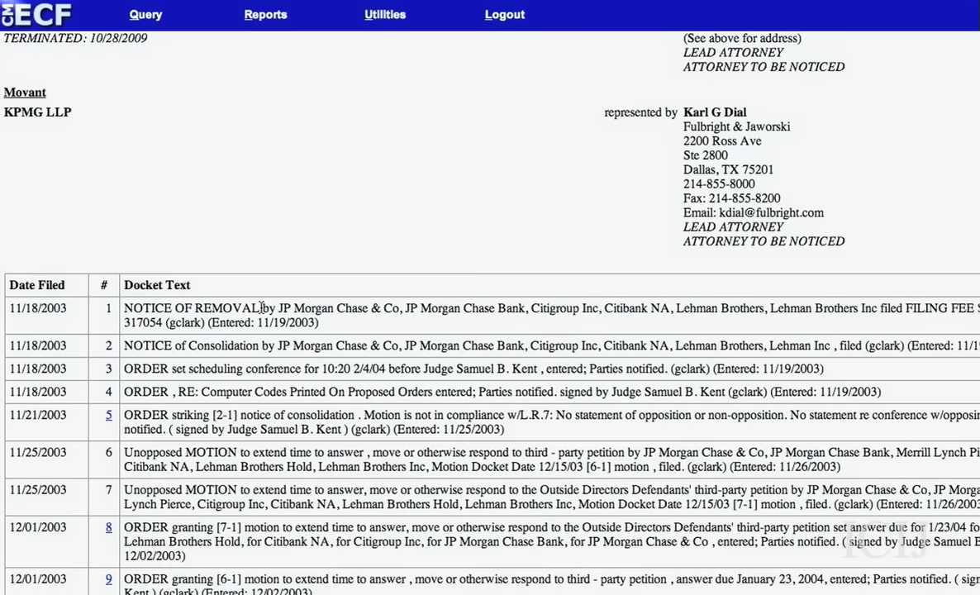
pyautogui.scroll(-1, 262, 307)
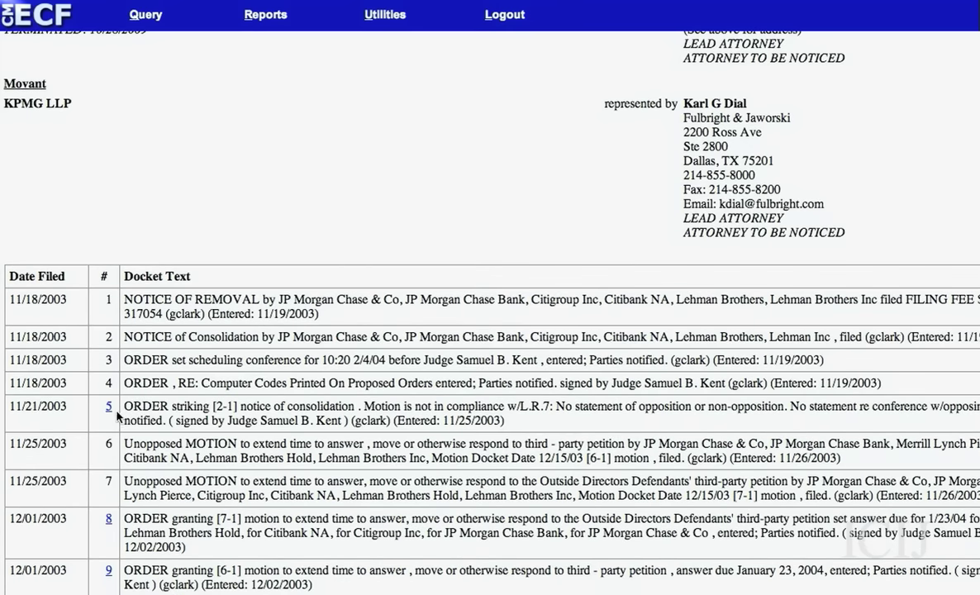
pyautogui.scroll(-1, 140, 413)
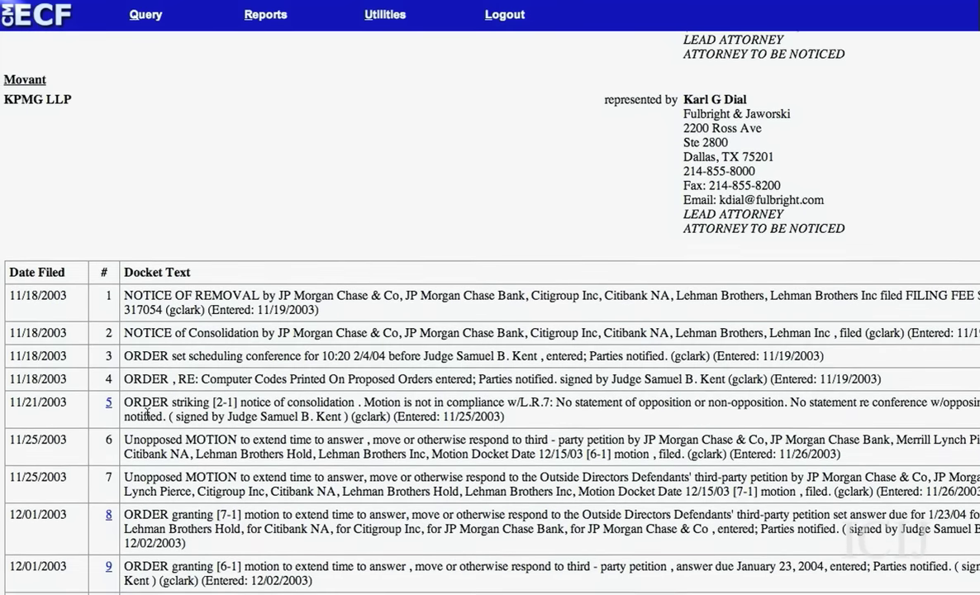
pyautogui.scroll(-4, 146, 413)
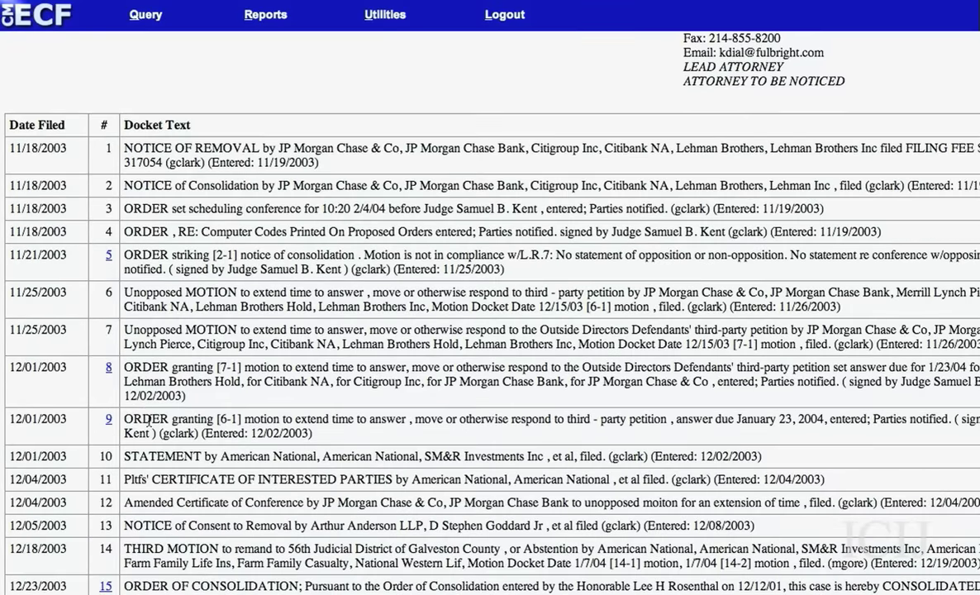
pyautogui.scroll(-8, 151, 433)
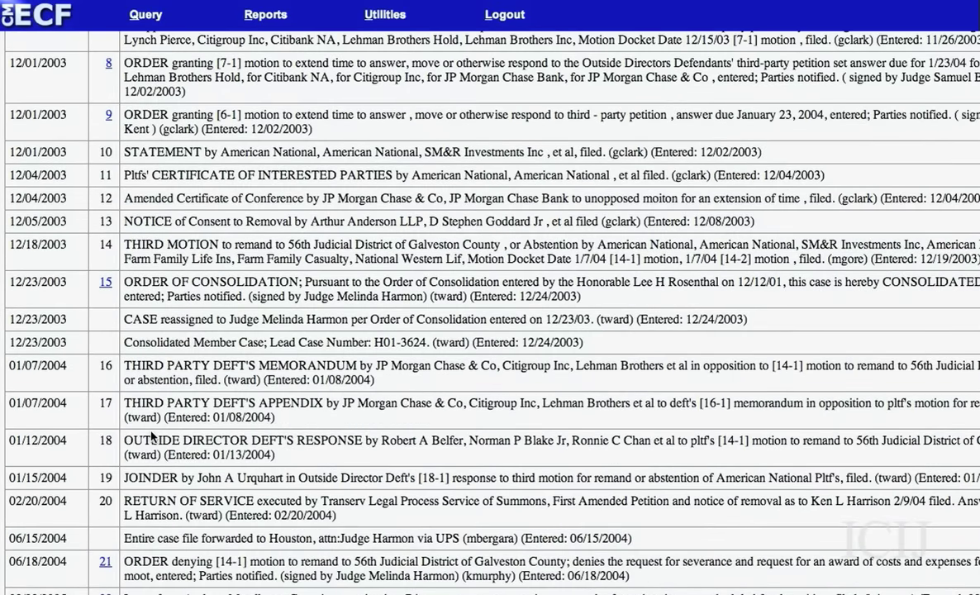
pyautogui.scroll(-3, 148, 438)
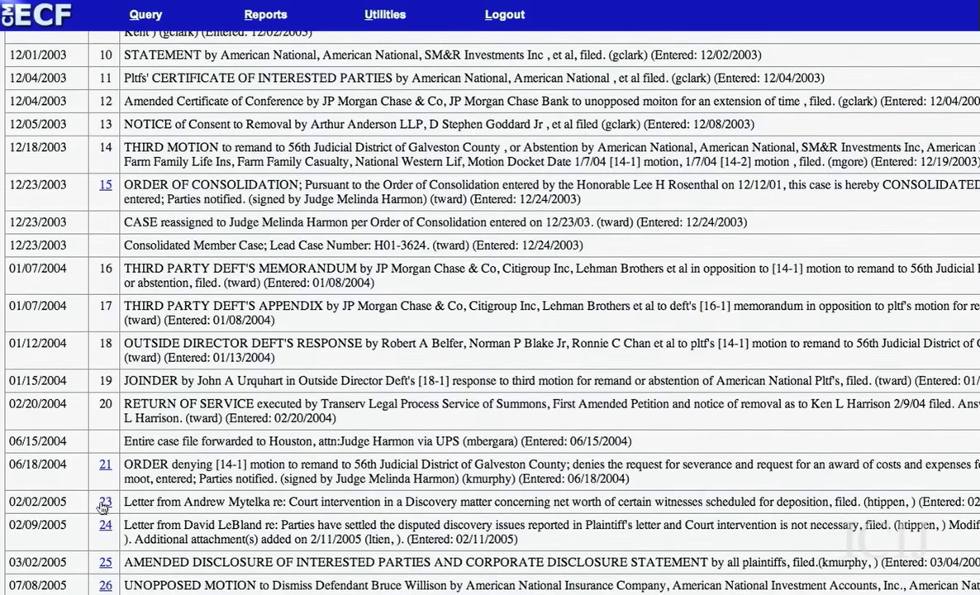
pyautogui.click(103, 502)
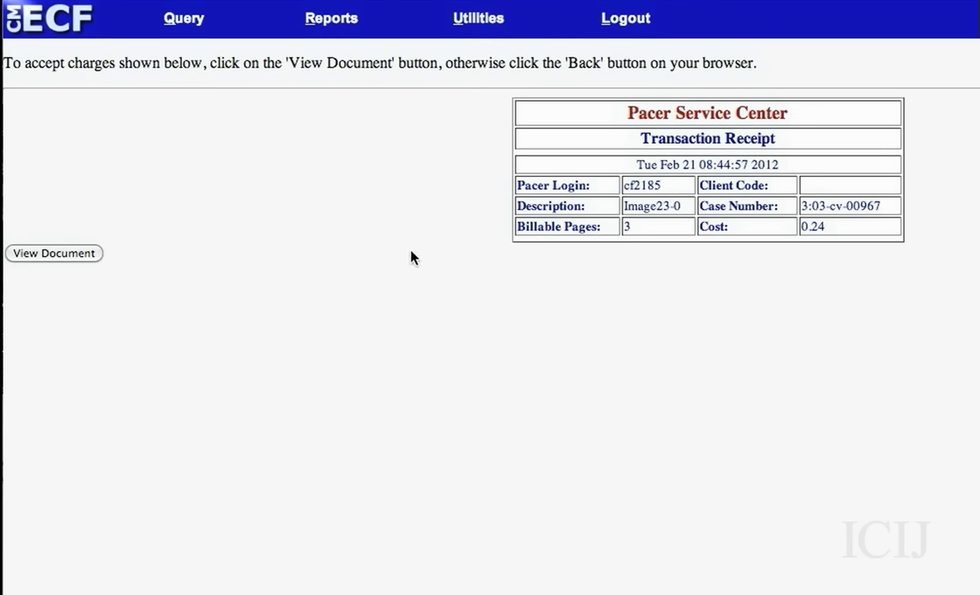
# - Accept the charge and read document 23's letter PDF
pyautogui.click(82, 256)
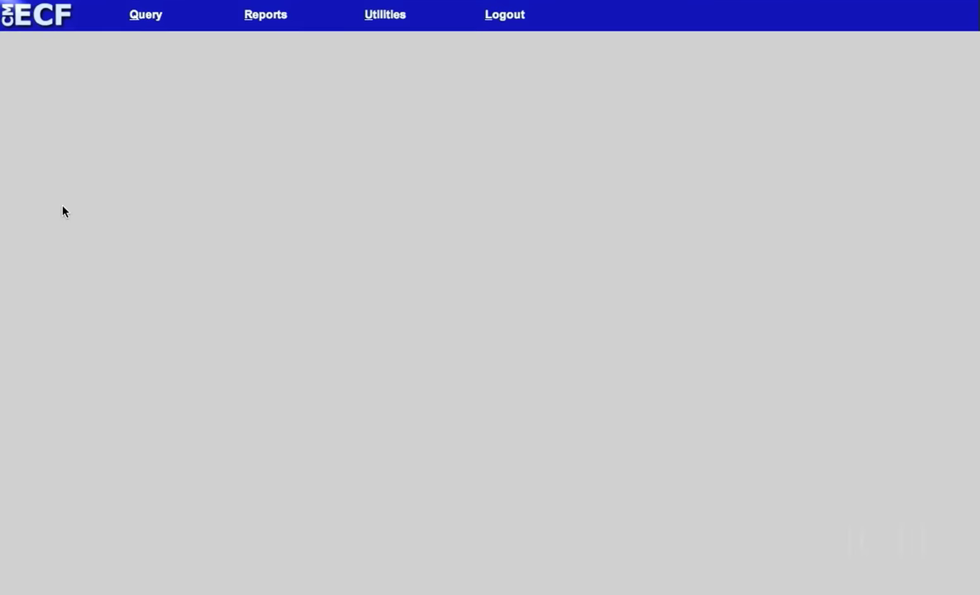
pyautogui.scroll(-2, 486, 273)
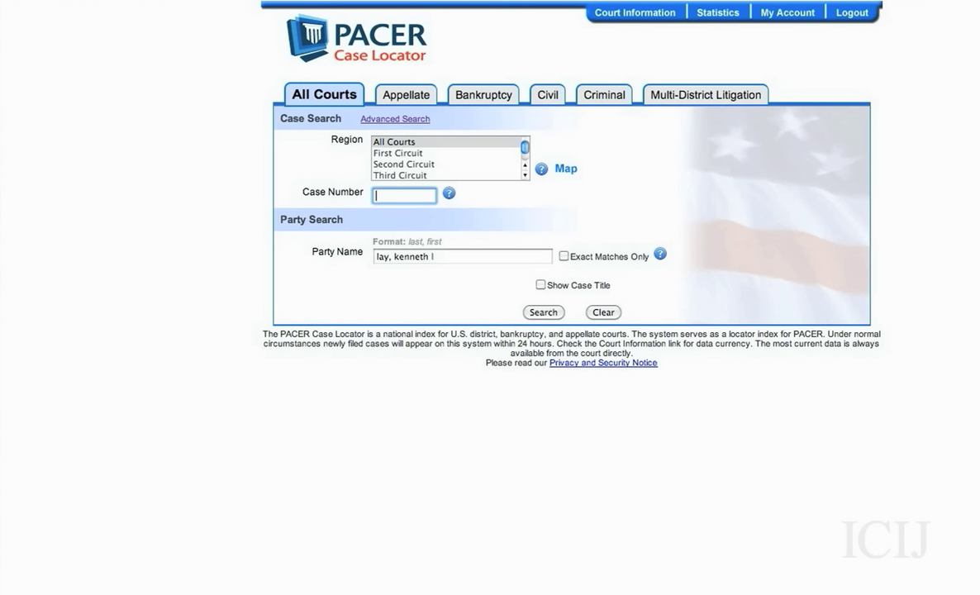
# - Run a bankruptcy-only party search (5 records) and open case 3:05-bk-36698
pyautogui.click(483, 95)
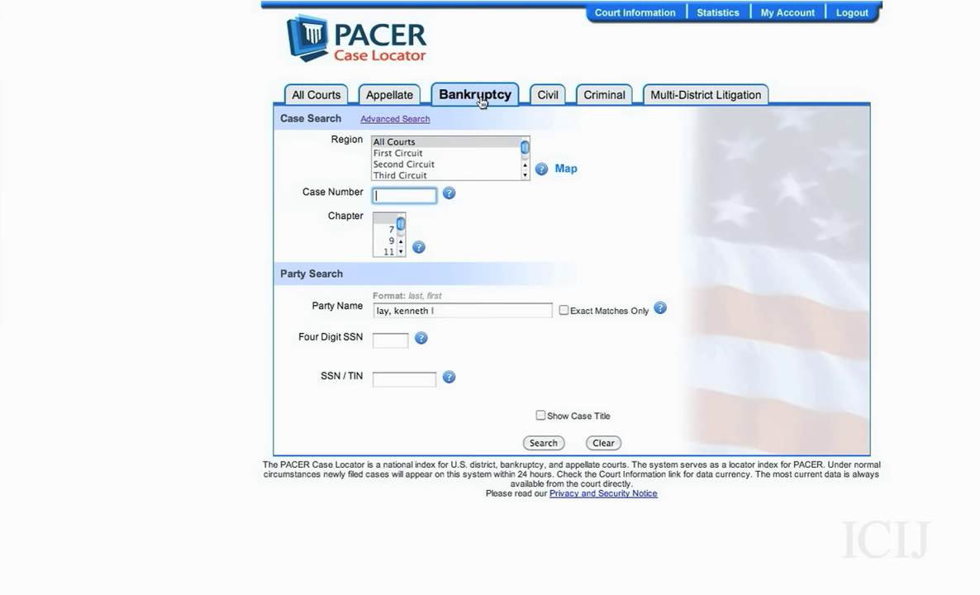
pyautogui.click(542, 444)
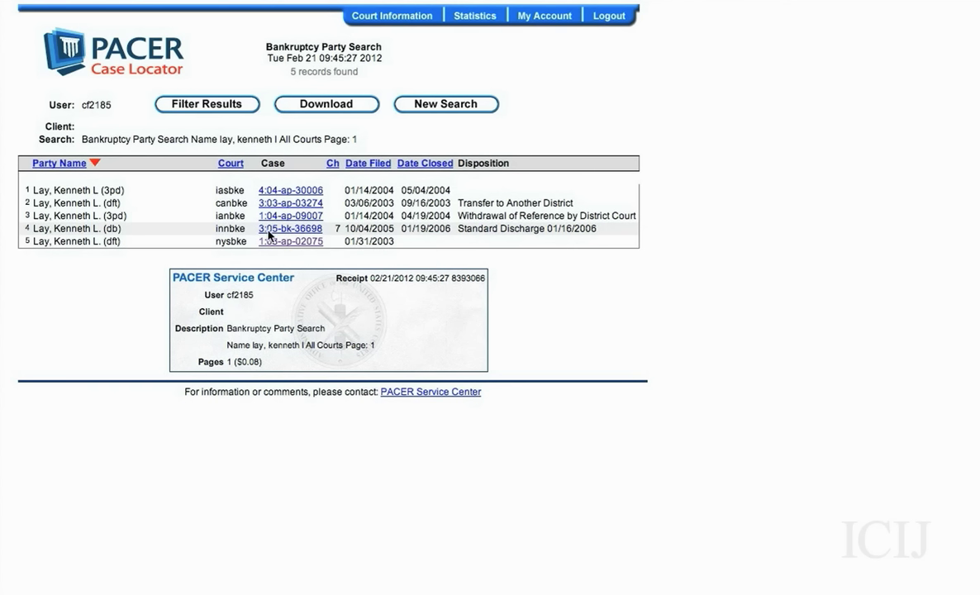
pyautogui.click(269, 235)
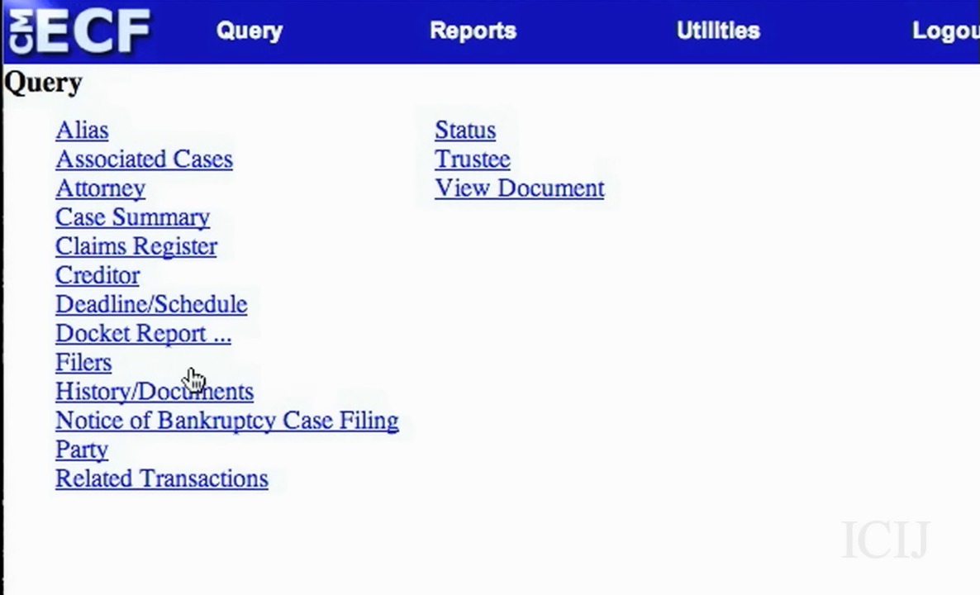
pyautogui.click(198, 398)
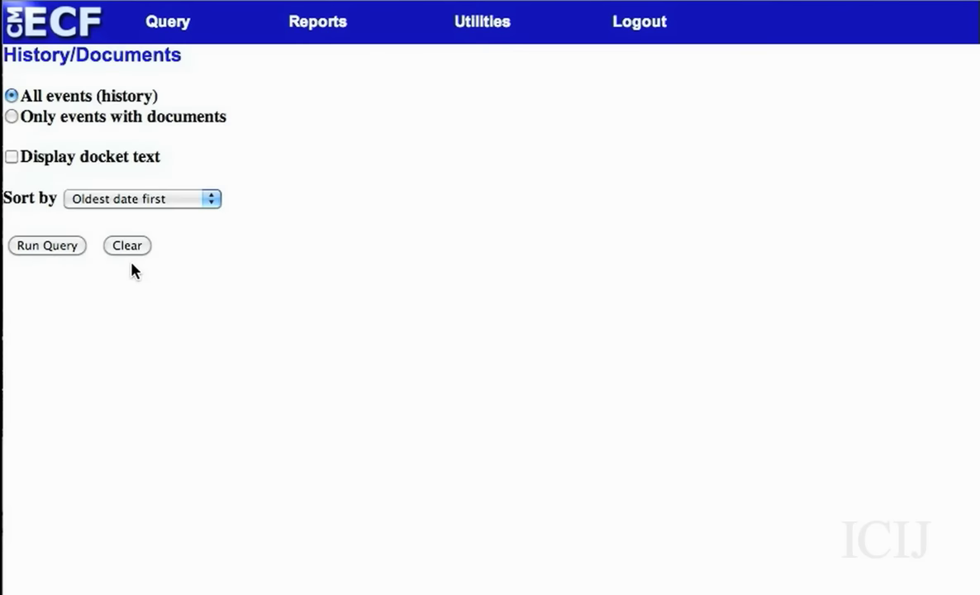
pyautogui.click(22, 252)
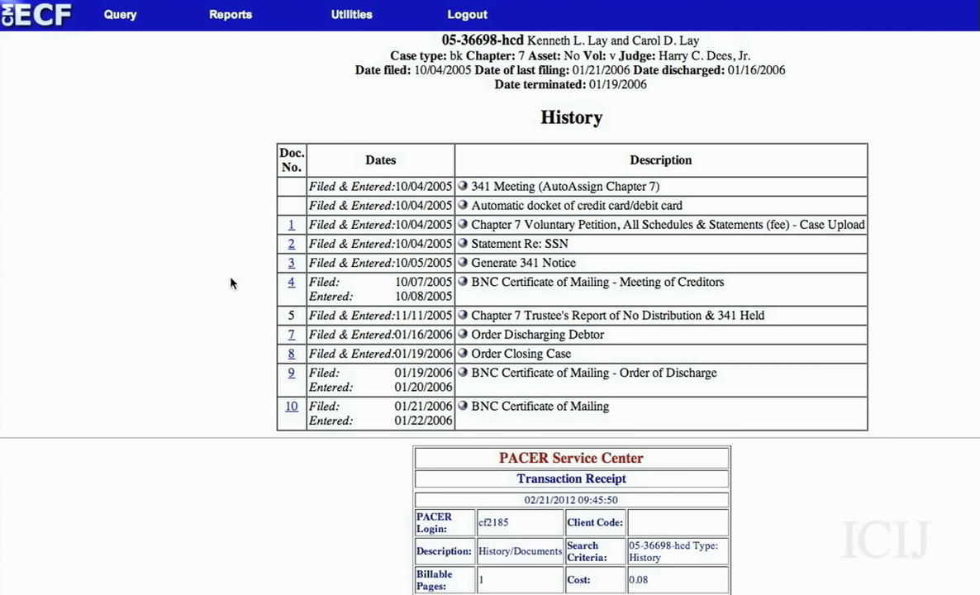
pyautogui.click(292, 286)
# - Open document 4's Chapter 7 notice PDF and scroll through to its certificate of service
pyautogui.click(65, 222)
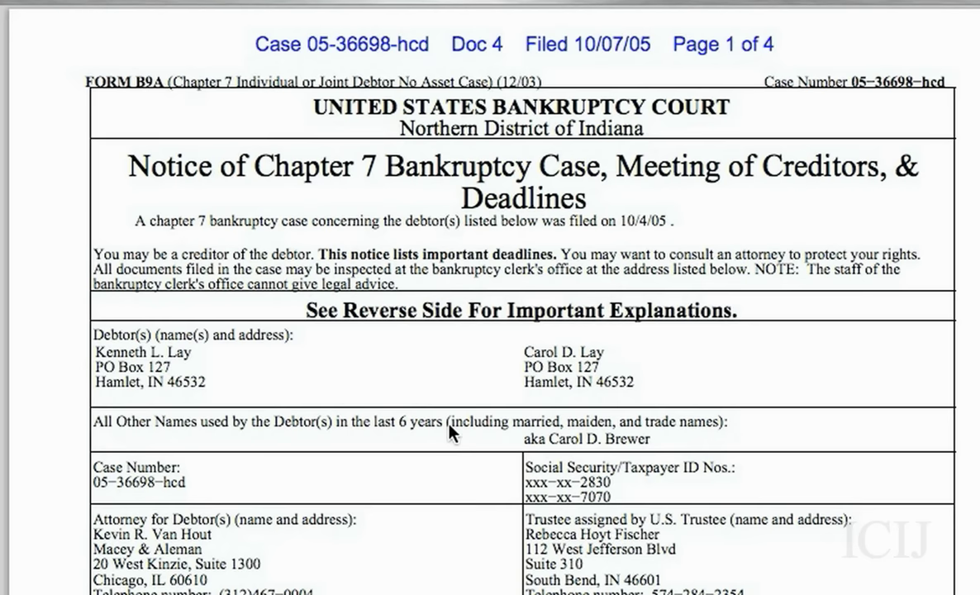
pyautogui.scroll(-10, 449, 425)
pyautogui.scroll(-20, 450, 424)
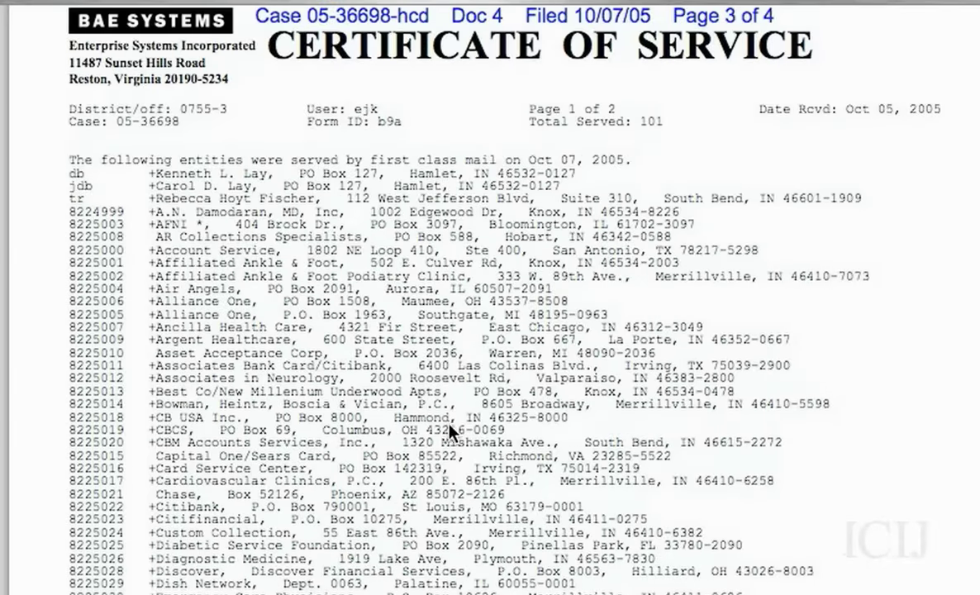
pyautogui.scroll(-1, 450, 431)
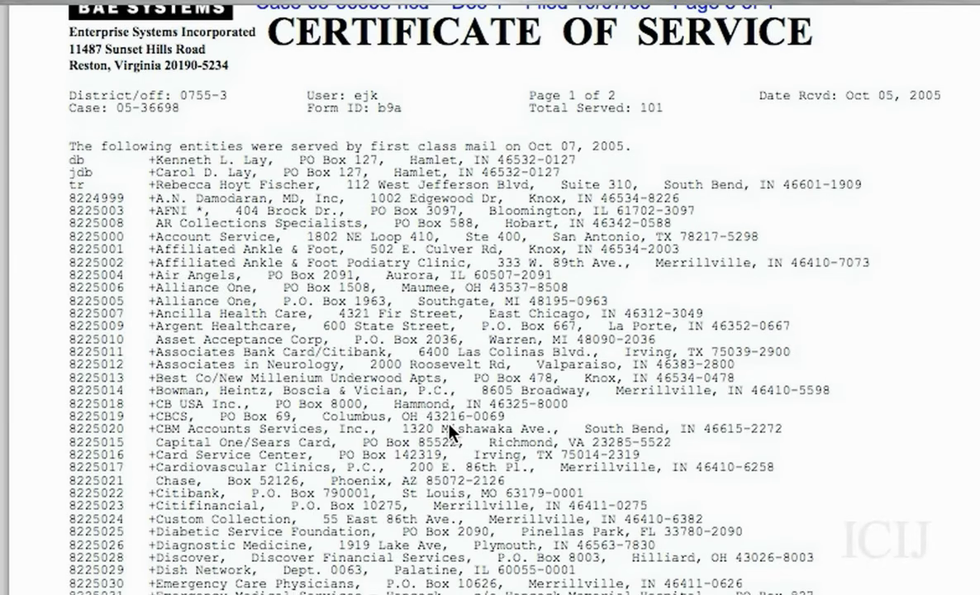
pyautogui.scroll(-2, 450, 429)
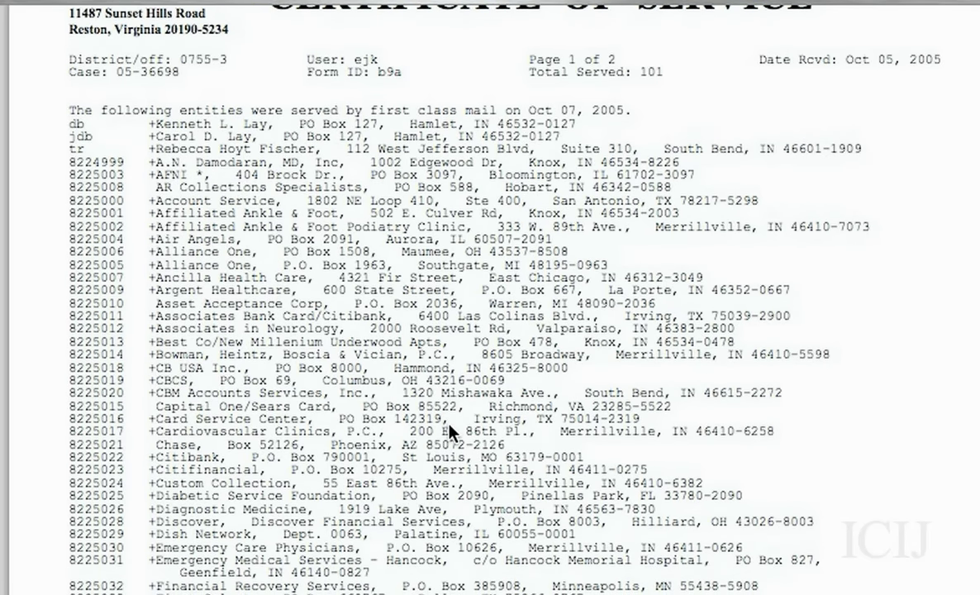
pyautogui.scroll(-10, 450, 431)
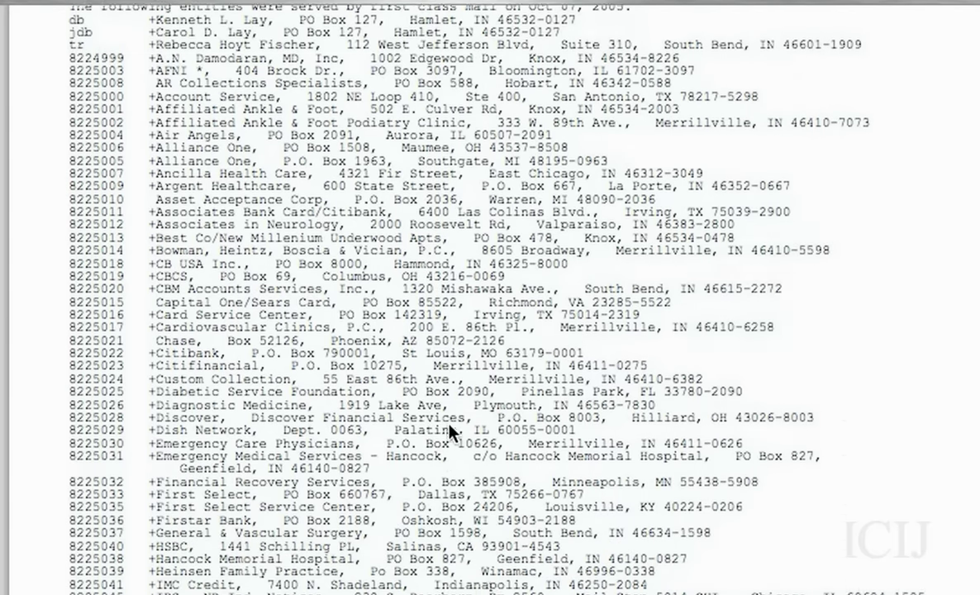
pyautogui.scroll(-12, 450, 430)
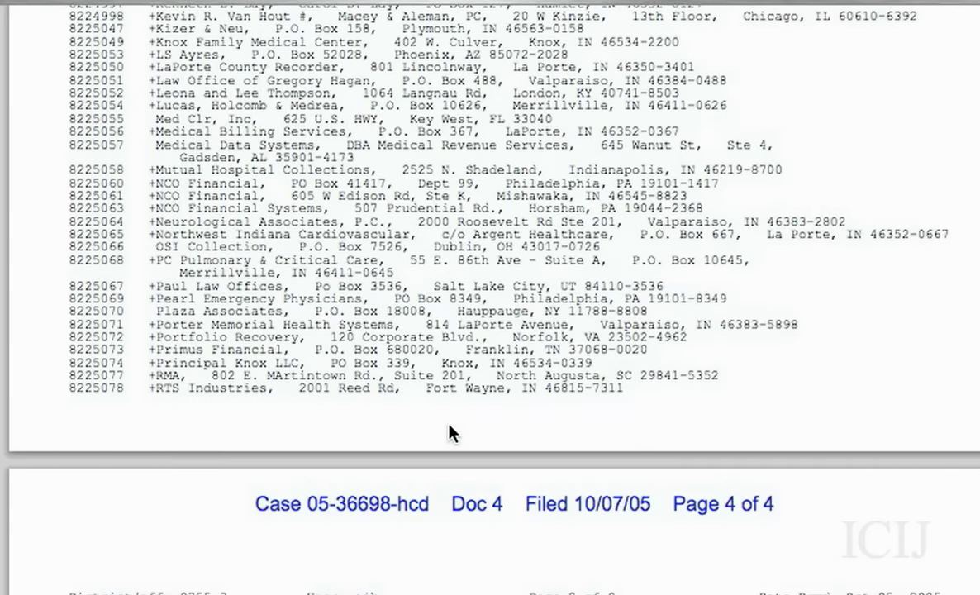
pyautogui.scroll(-5, 451, 431)
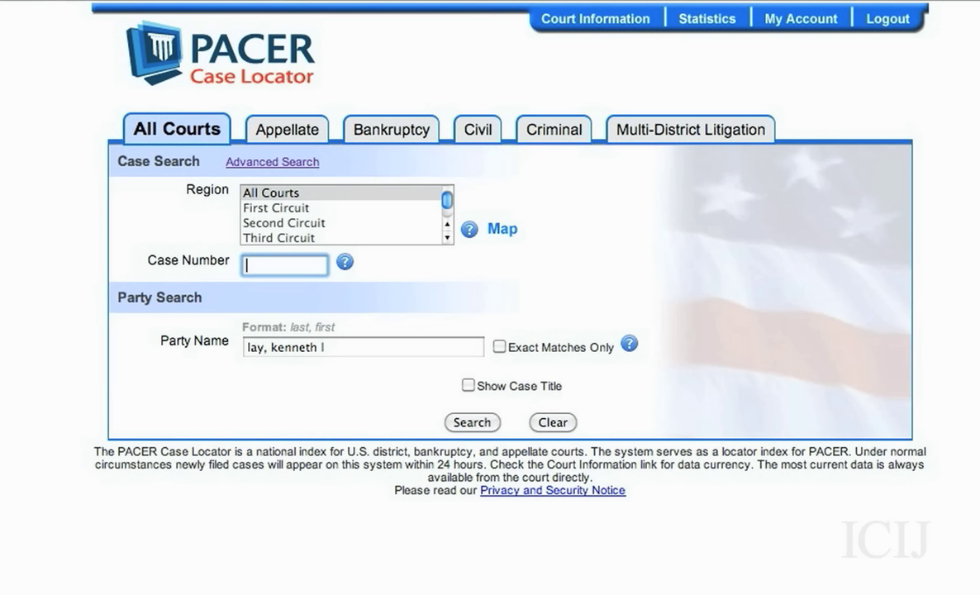
# - Search criminal cases with the middle initial dropped (5 records) and open case 2:2008-cr-00282
pyautogui.click(566, 143)
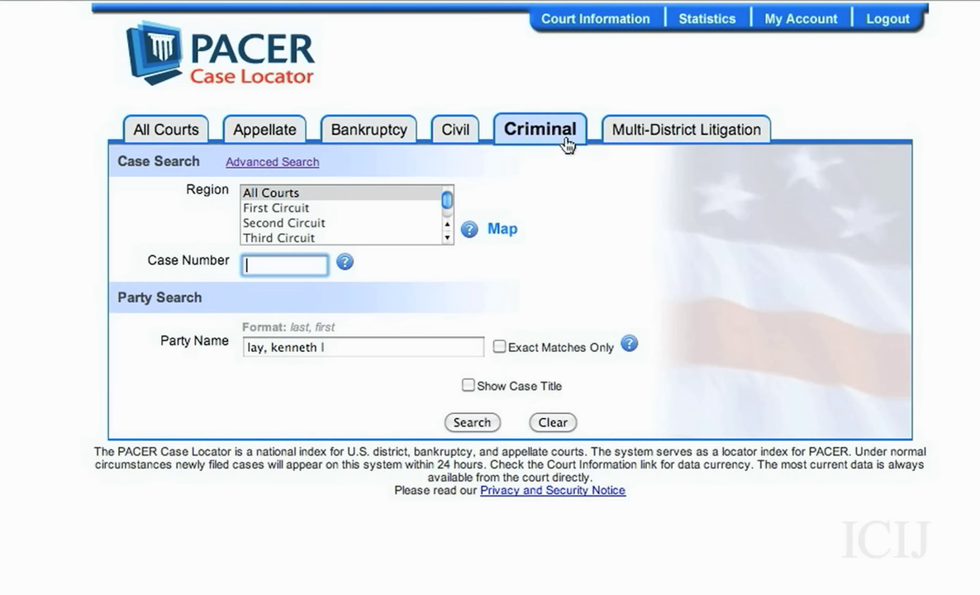
pyautogui.click(326, 348)
pyautogui.press('BackSpace')
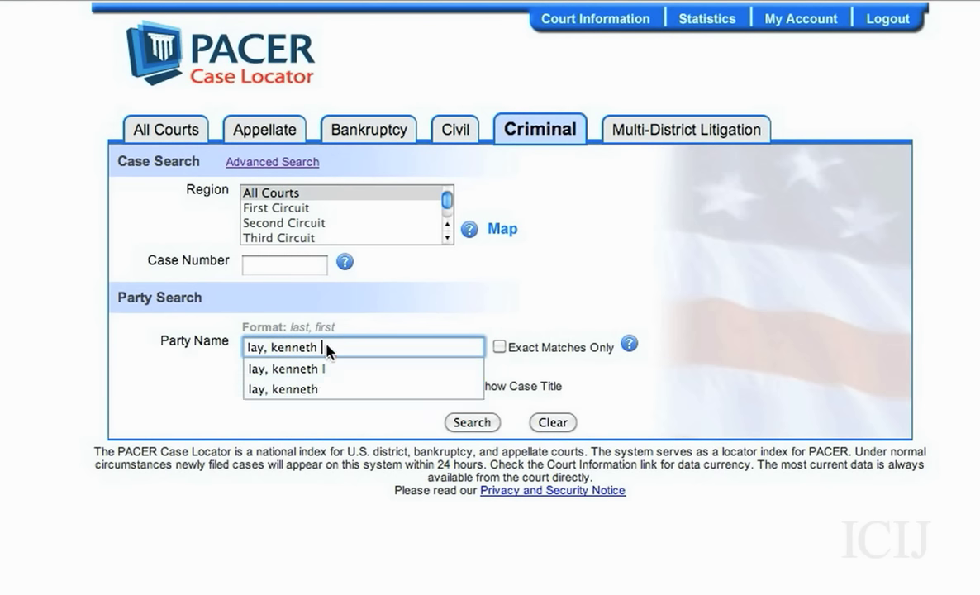
pyautogui.click(409, 389)
pyautogui.click(459, 422)
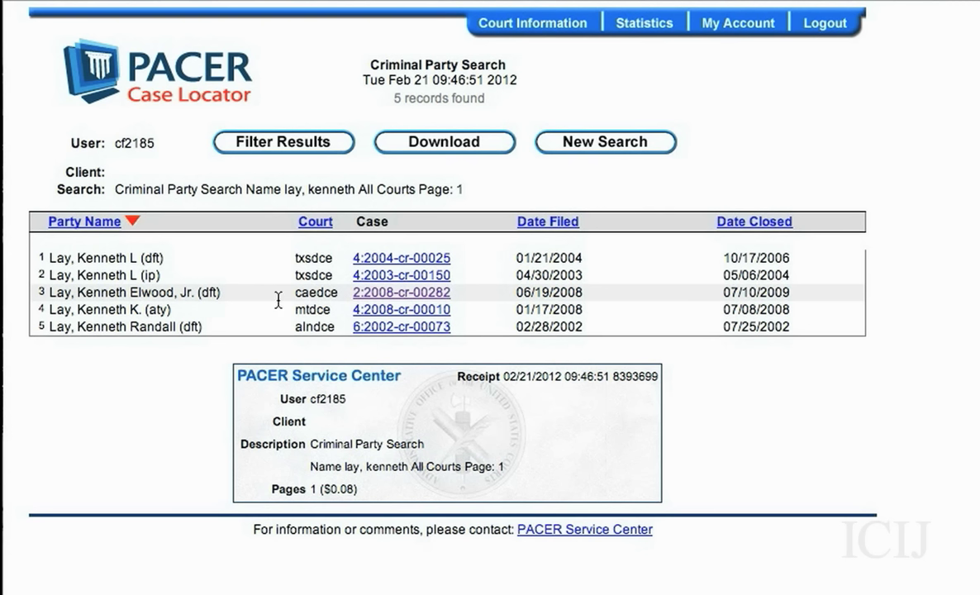
pyautogui.click(367, 294)
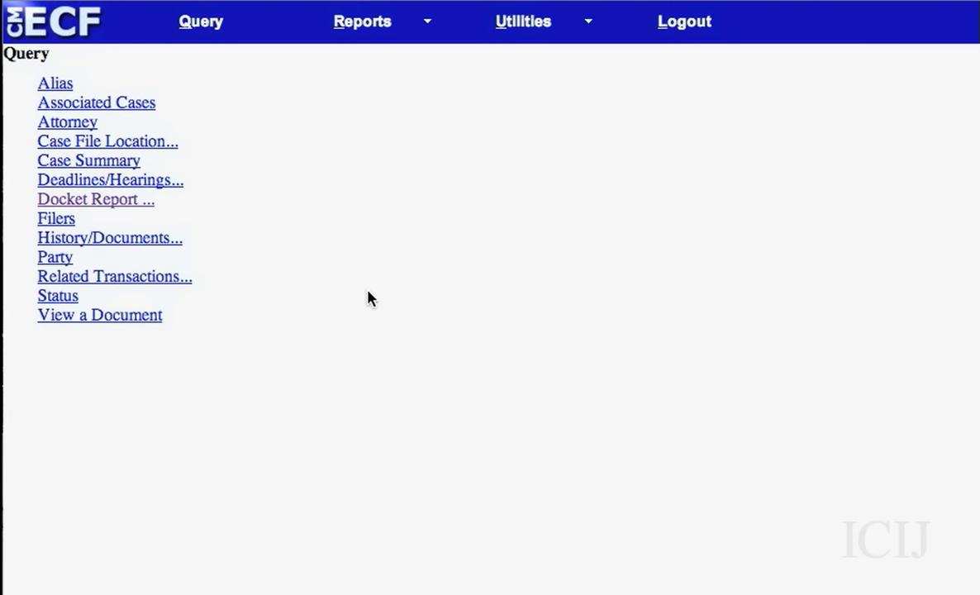
# - Run the docket report for criminal case 2:08-cr-00282-EJG
pyautogui.click(96, 200)
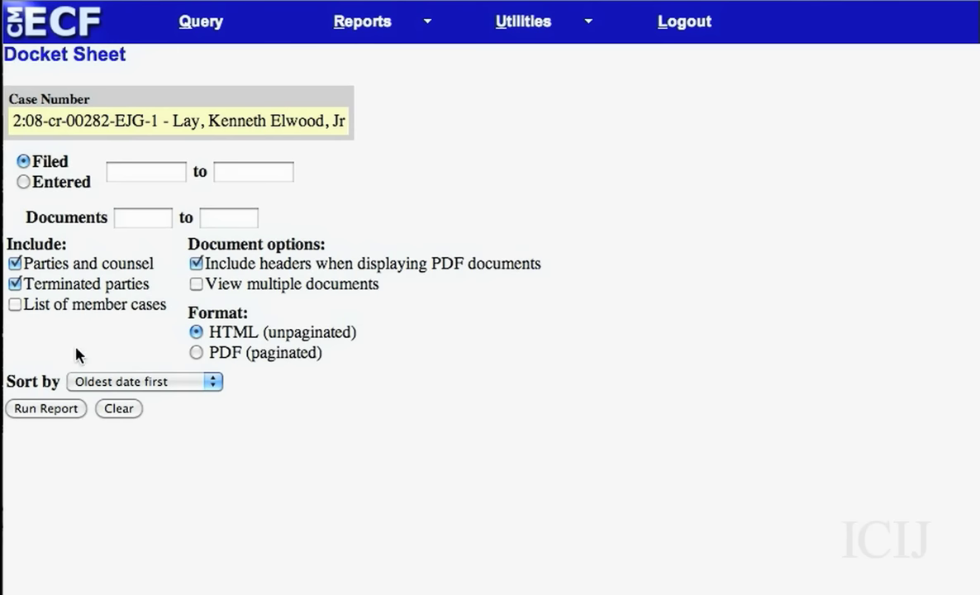
pyautogui.click(46, 408)
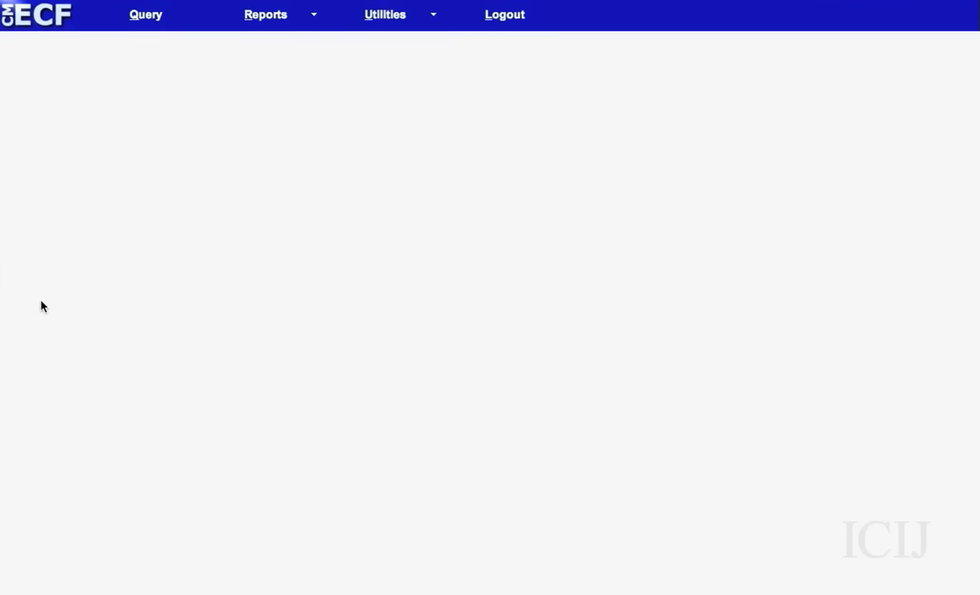
pyautogui.scroll(-5, 405, 289)
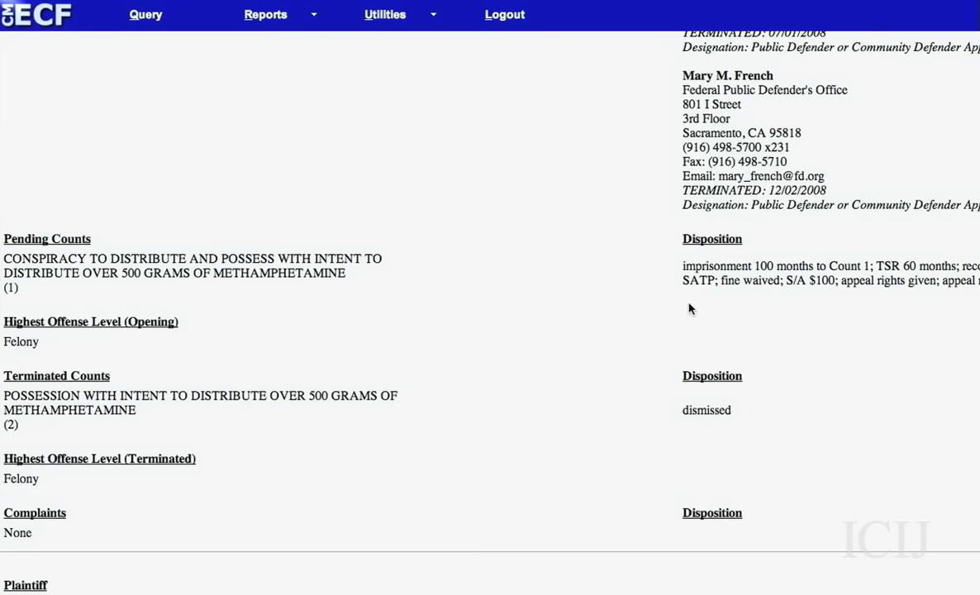
# - Bring up the transaction receipt for docket entry 60, the judgment and commitment
pyautogui.scroll(-2, 689, 309)
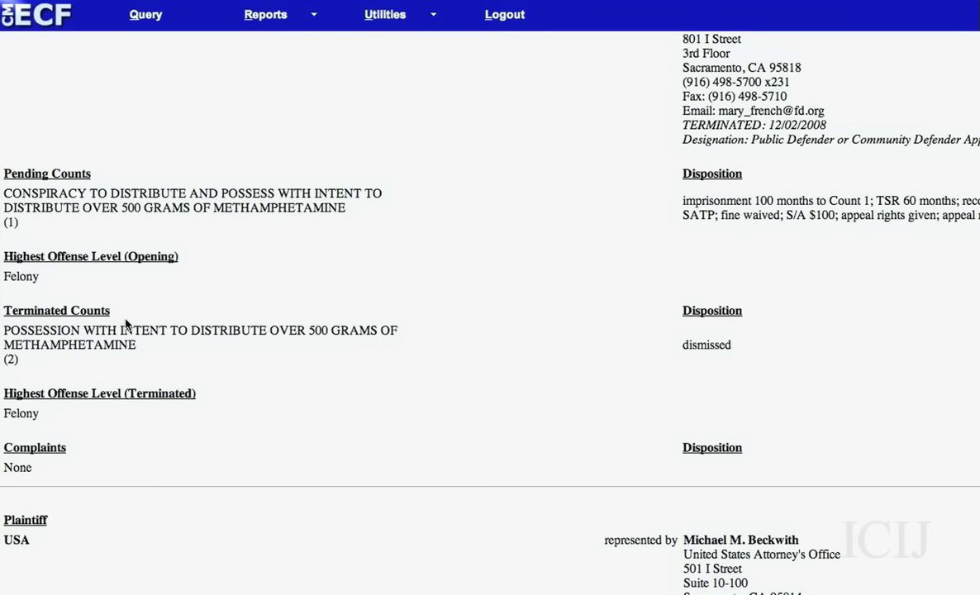
pyautogui.scroll(-5, 422, 346)
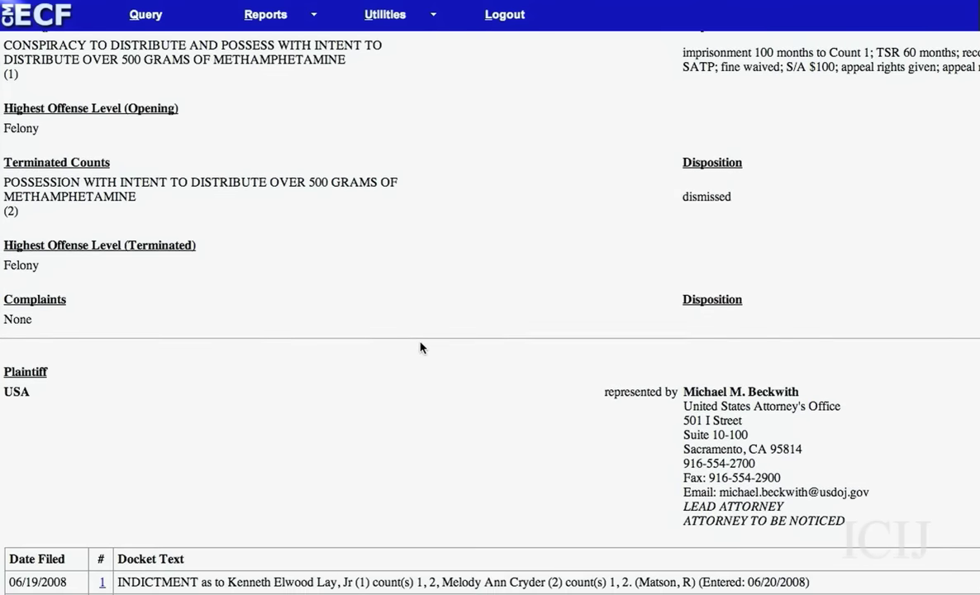
pyautogui.scroll(-6, 421, 348)
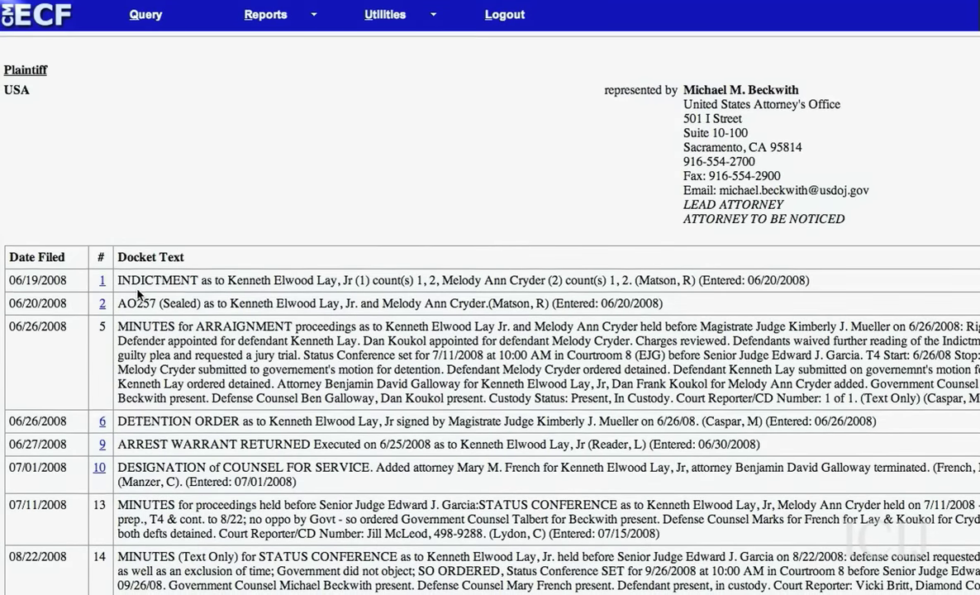
pyautogui.scroll(-1, 138, 291)
pyautogui.scroll(-2, 138, 291)
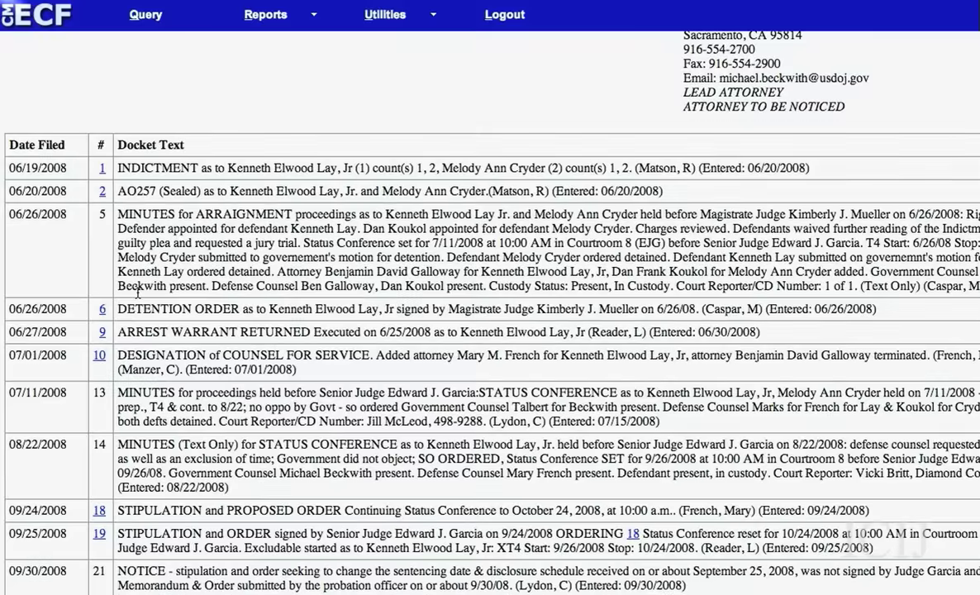
pyautogui.scroll(-15, 170, 326)
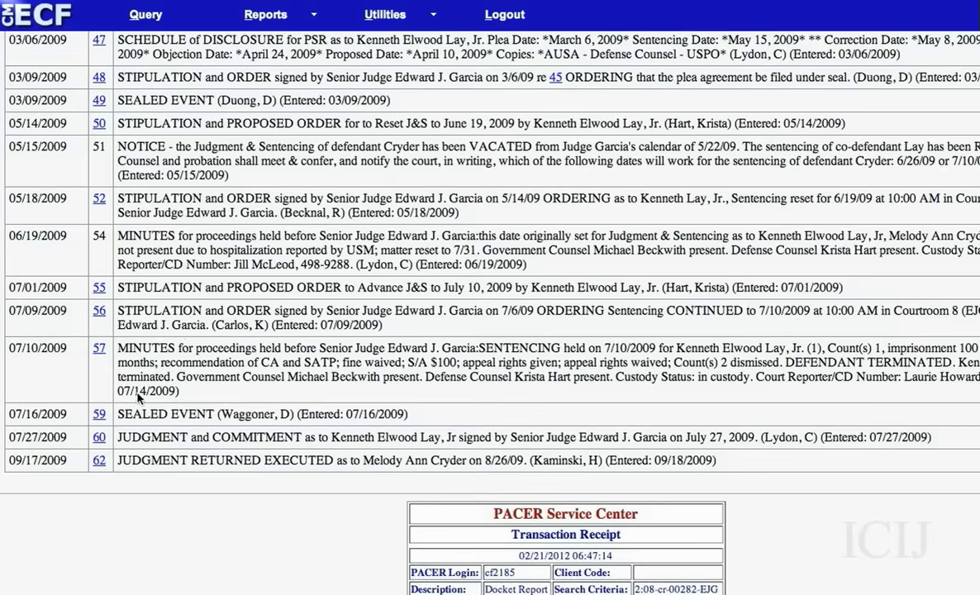
pyautogui.click(98, 439)
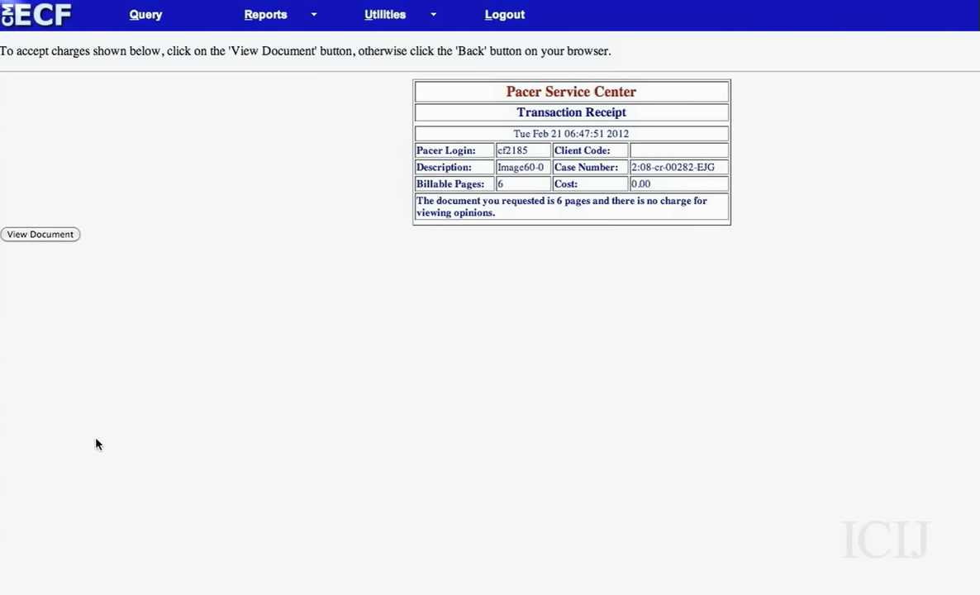
# - View document 60 and highlight the 'of 100 months' prison term on page 2
pyautogui.click(40, 235)
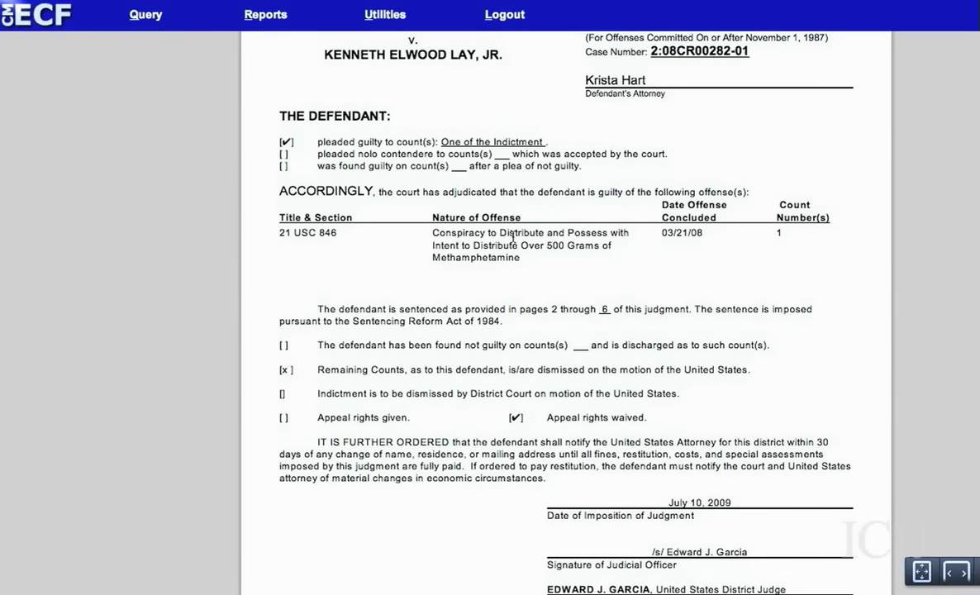
pyautogui.scroll(-5, 595, 239)
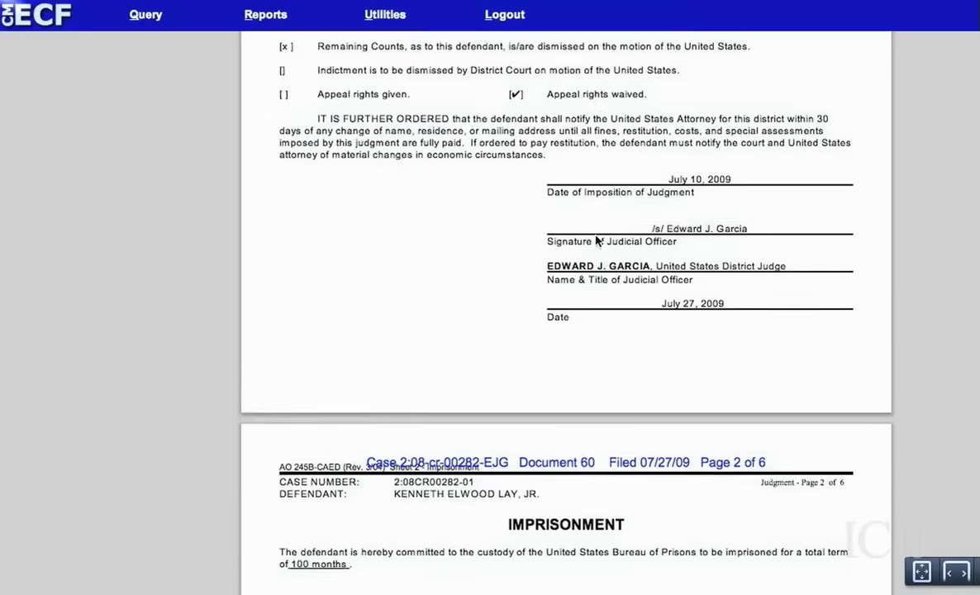
pyautogui.scroll(-1, 595, 240)
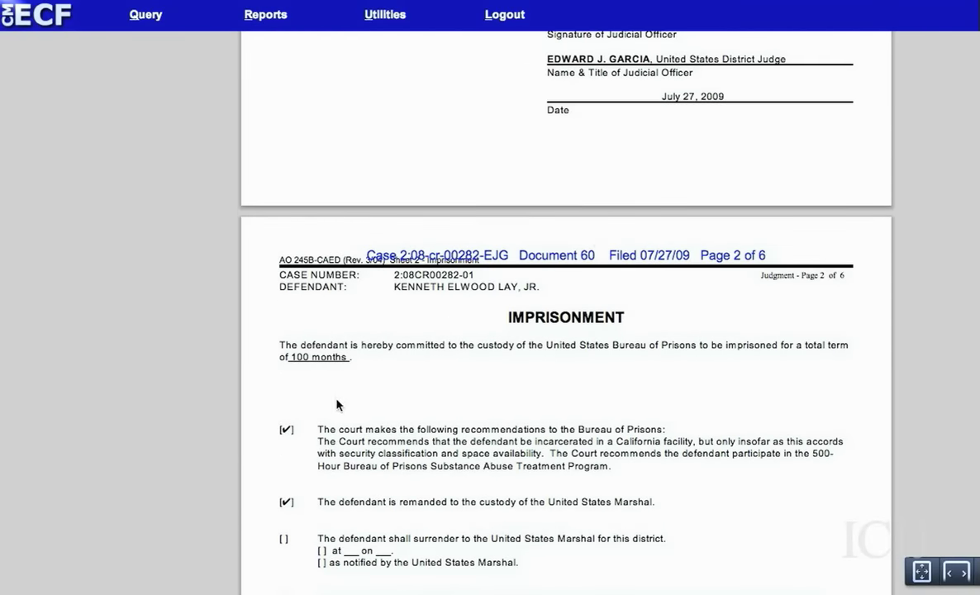
pyautogui.moveTo(348, 361); pyautogui.dragTo(285, 362)
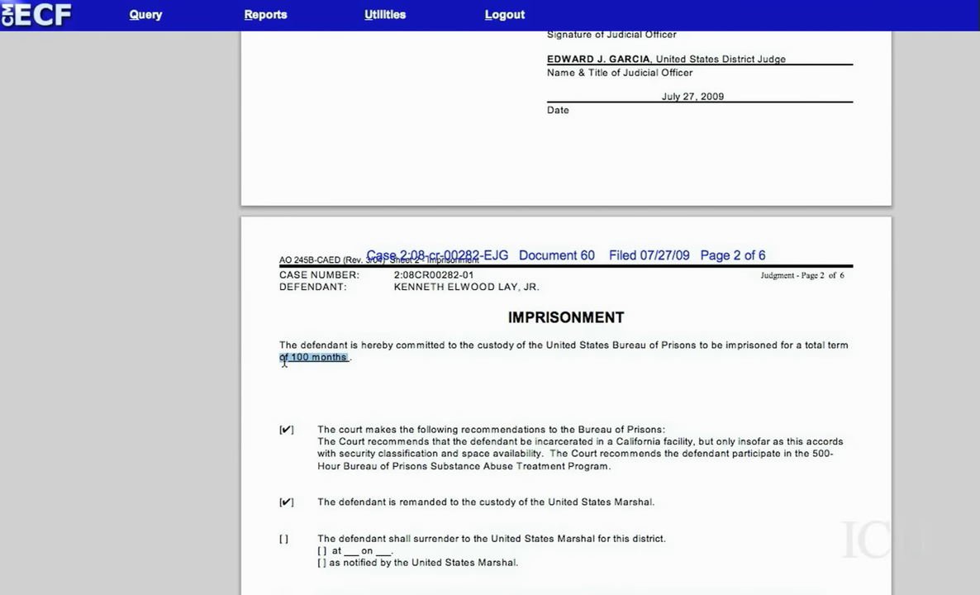
# - Read through the judgment to the $100.00 assessment and schedule of payments on page 6
pyautogui.scroll(-3, 490, 306)
pyautogui.scroll(-15, 488, 368)
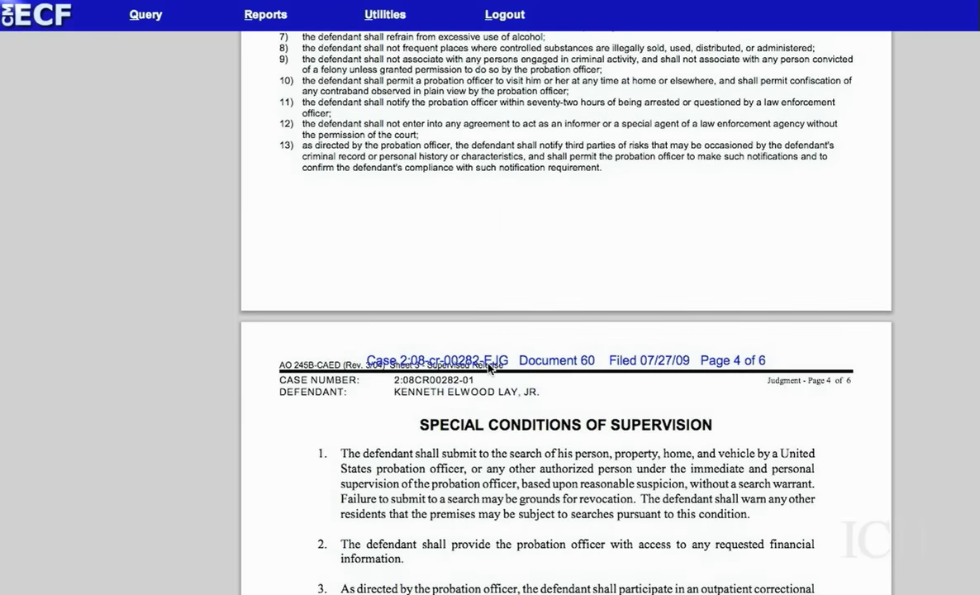
pyautogui.scroll(4, 473, 210)
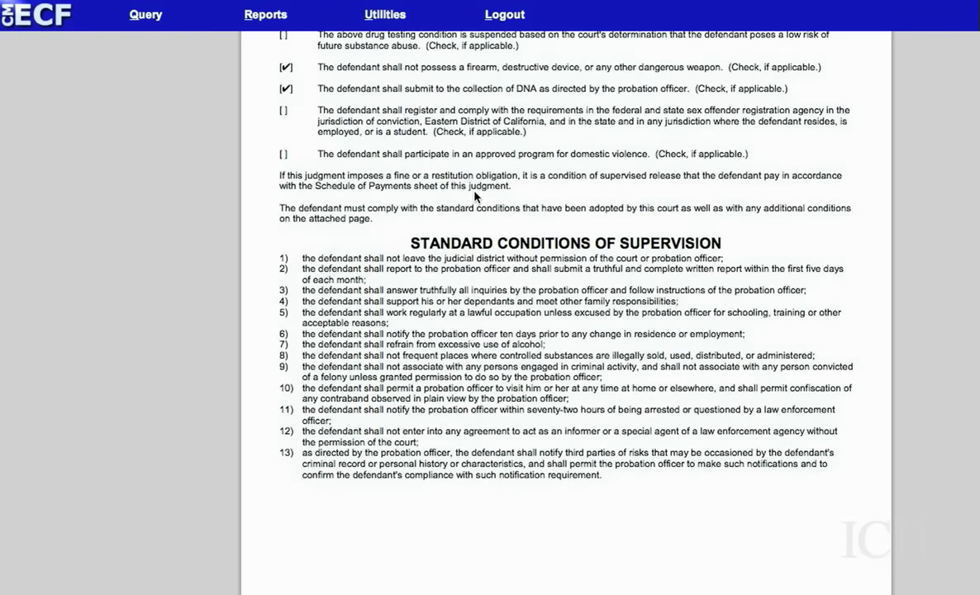
pyautogui.scroll(-20, 476, 196)
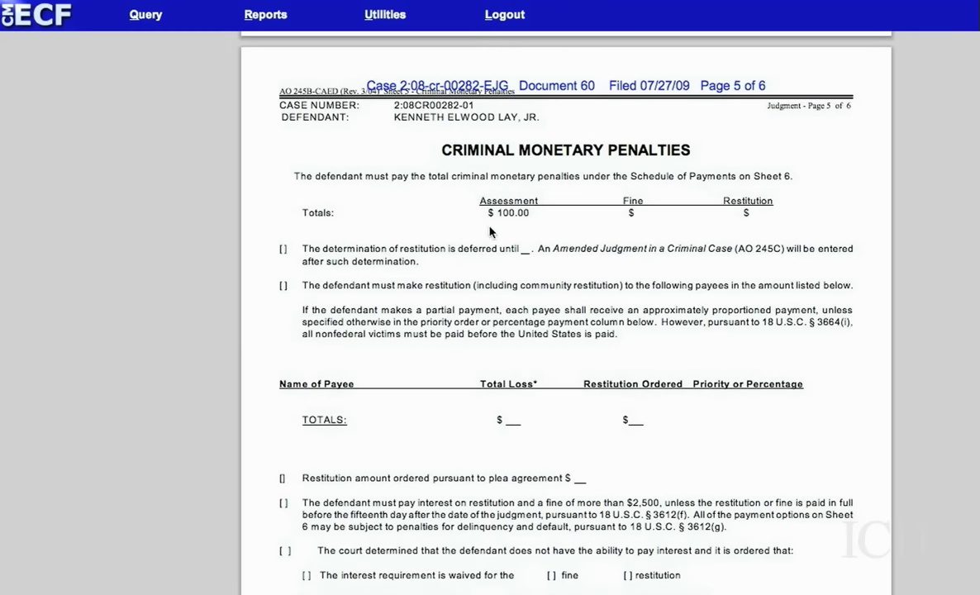
pyautogui.scroll(-2, 490, 223)
pyautogui.scroll(-10, 490, 232)
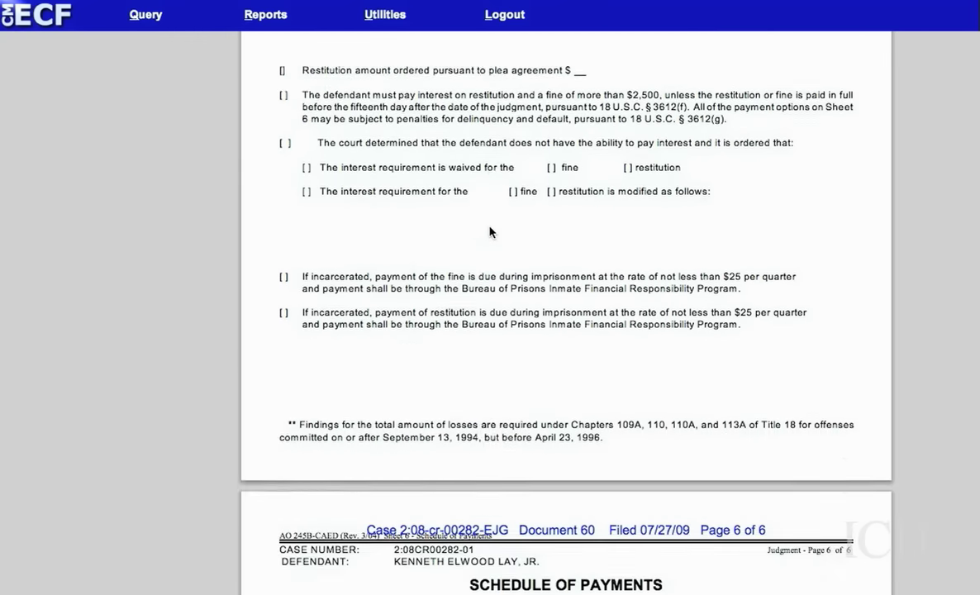
pyautogui.scroll(-1, 490, 231)
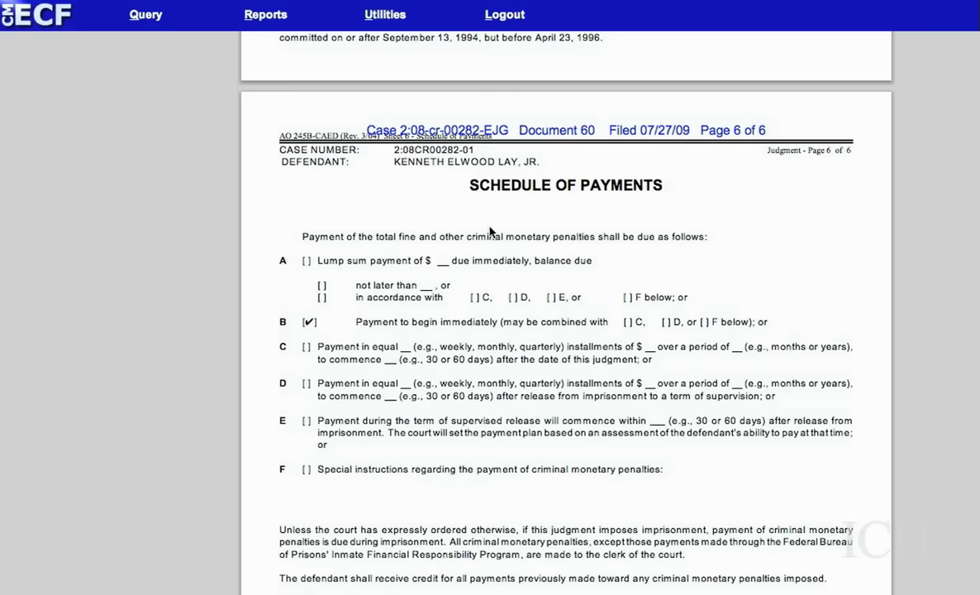
pyautogui.scroll(10, 490, 231)
pyautogui.scroll(8, 490, 232)
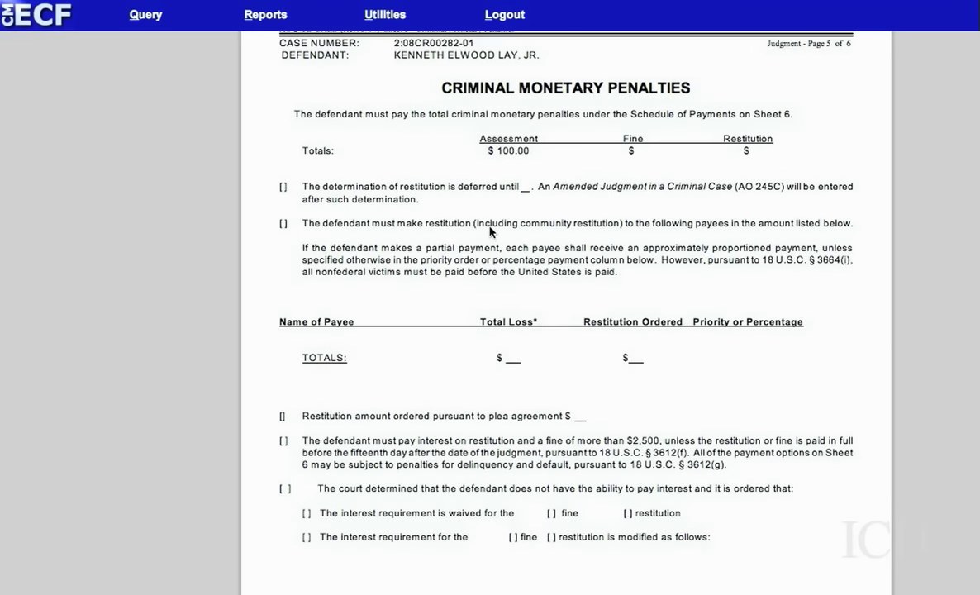
pyautogui.scroll(-20, 490, 231)
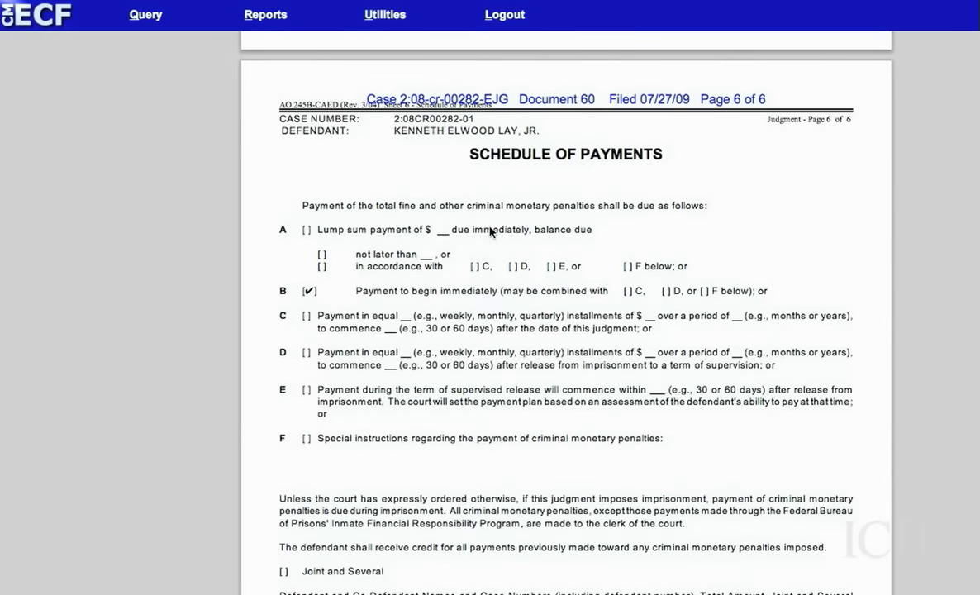